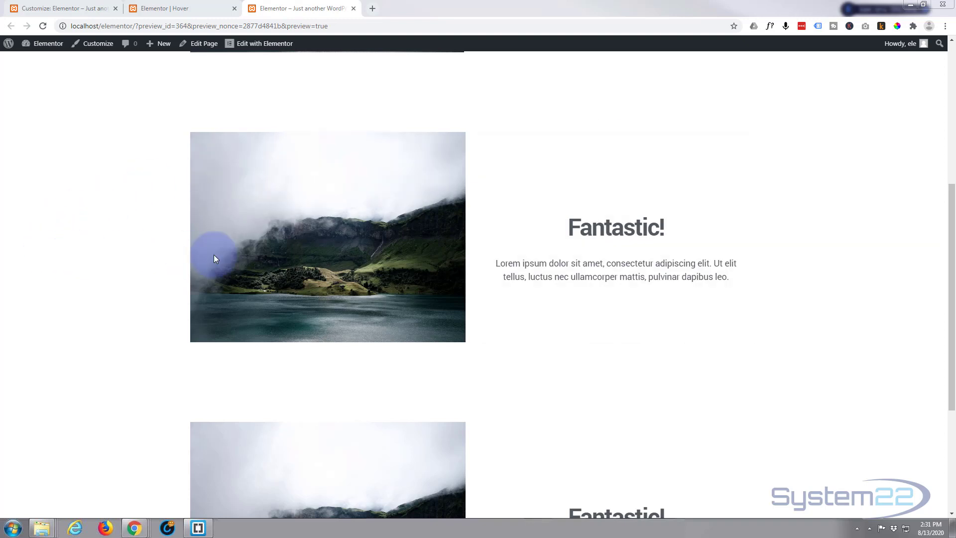
# Examine the hover effects on the image and text blocks down the preview page
pyautogui.moveTo(282, 252)
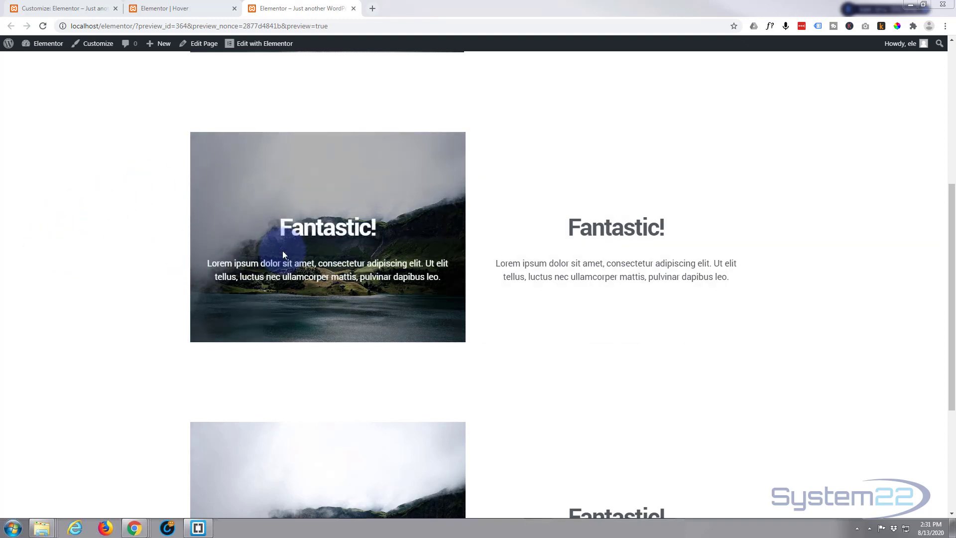
pyautogui.moveTo(652, 258)
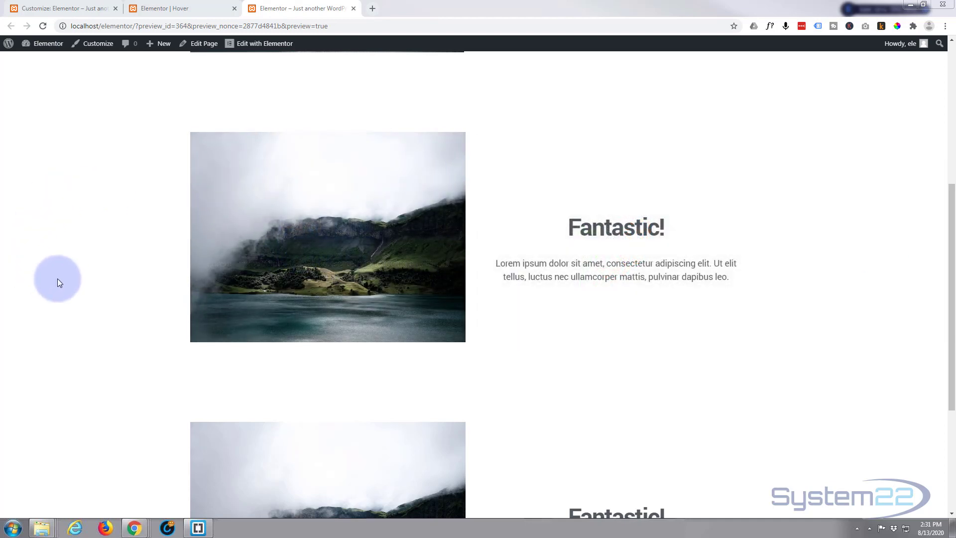
pyautogui.scroll(-5, 59, 282)
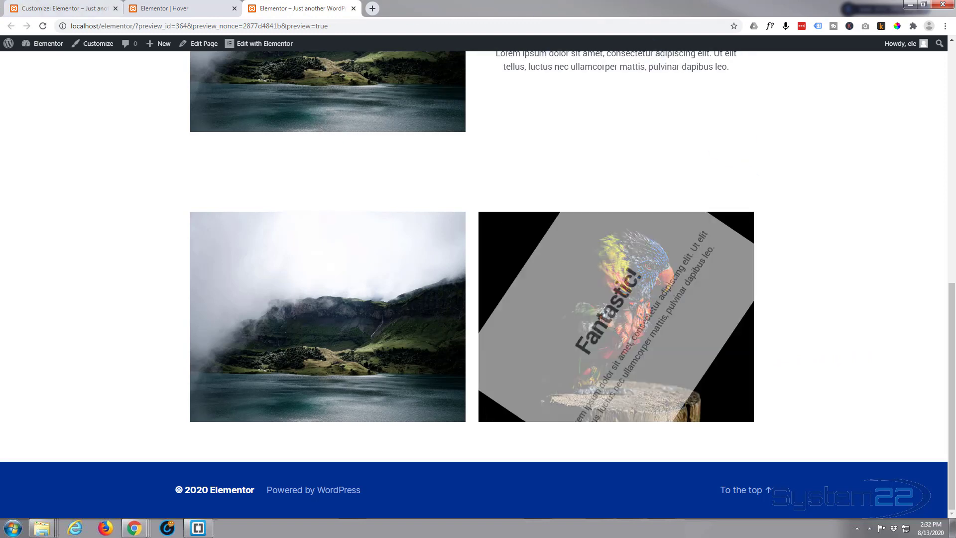
# Switch to the Elementor editor of the Hover page and add a Text Editor widget in a new section at the page's end
pyautogui.click(162, 8)
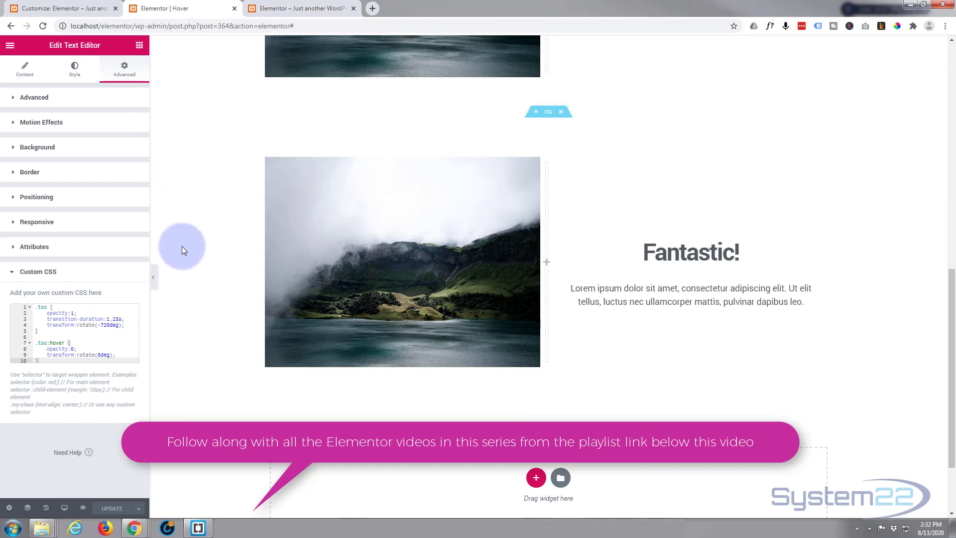
pyautogui.scroll(-2, 187, 289)
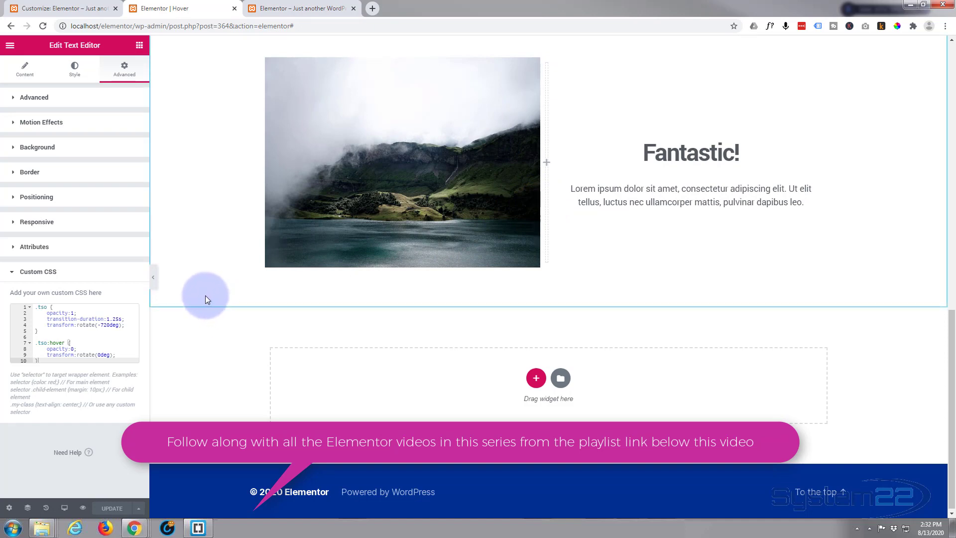
pyautogui.click(140, 46)
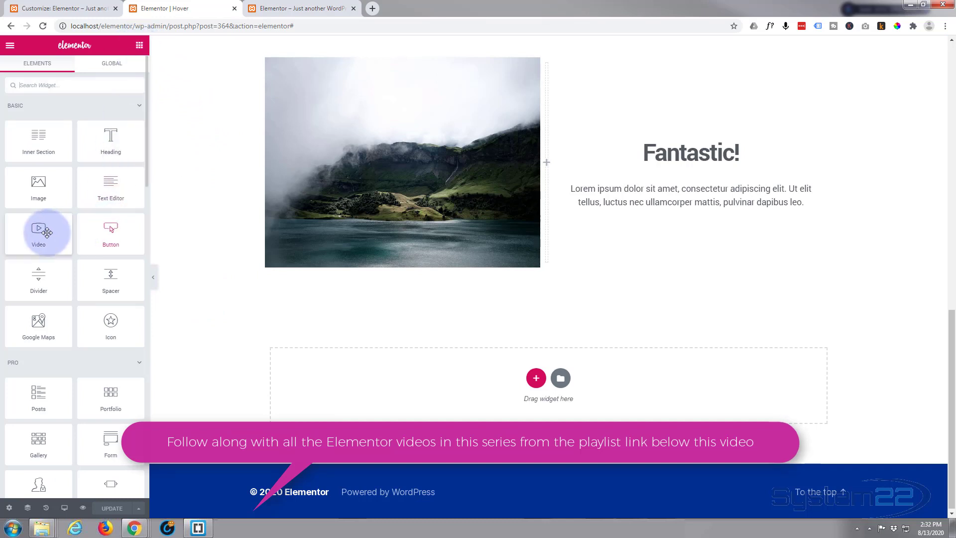
pyautogui.moveTo(110, 183); pyautogui.dragTo(378, 389)
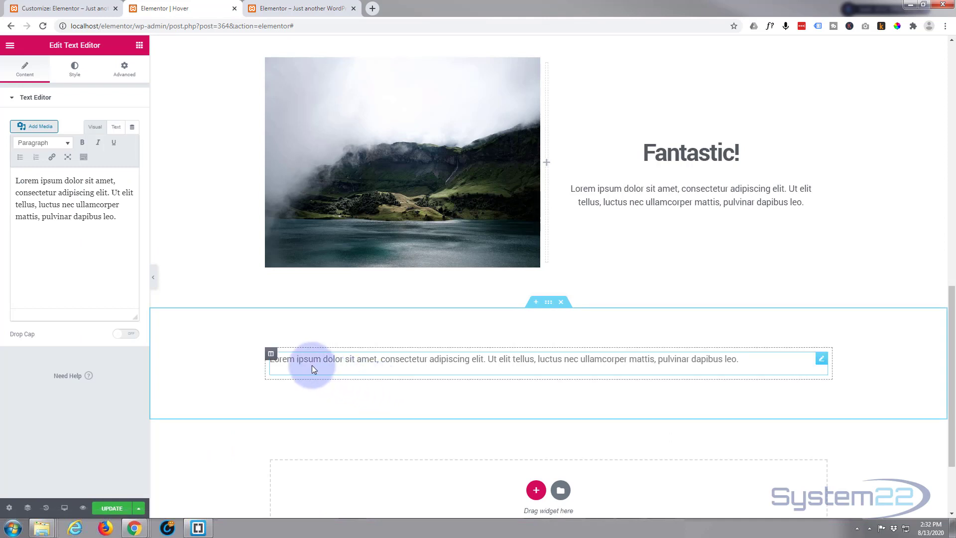
# Add two columns beside the new text and shrink the middle one to a narrow gap between two roughly equal outer columns
pyautogui.rightClick(271, 357)
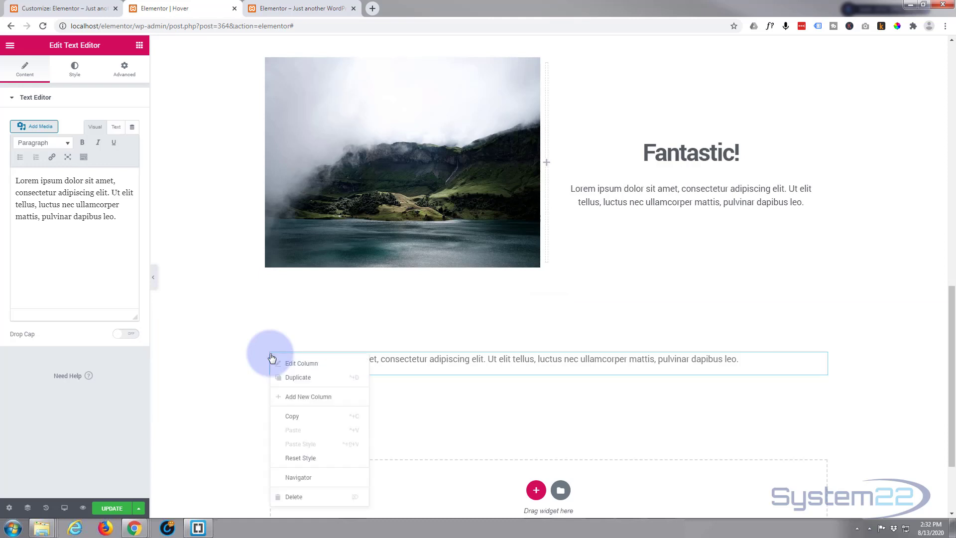
pyautogui.click(300, 404)
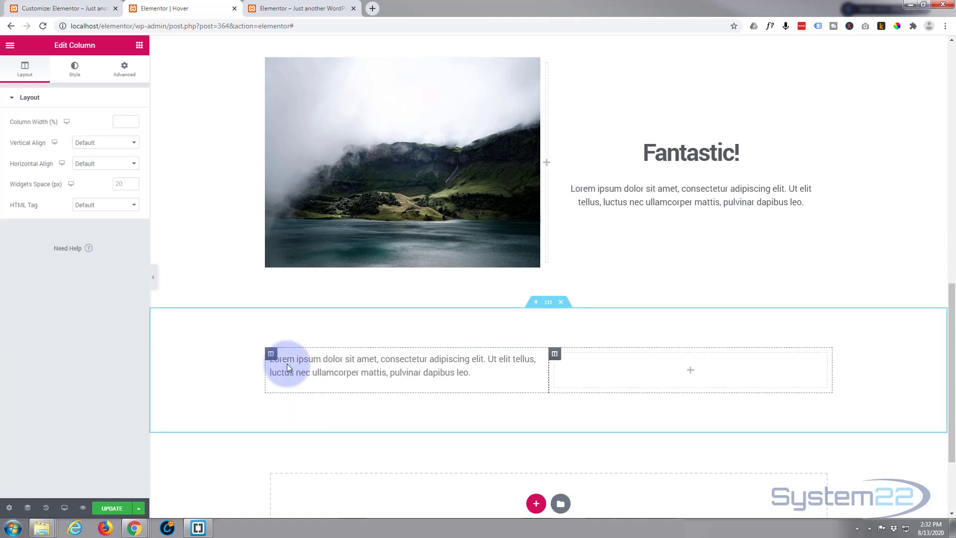
pyautogui.rightClick(271, 357)
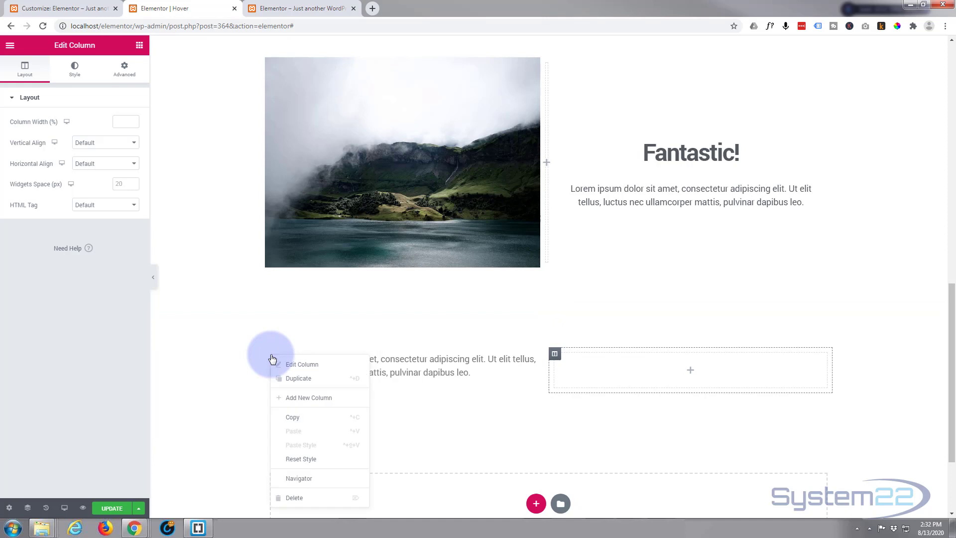
pyautogui.click(283, 397)
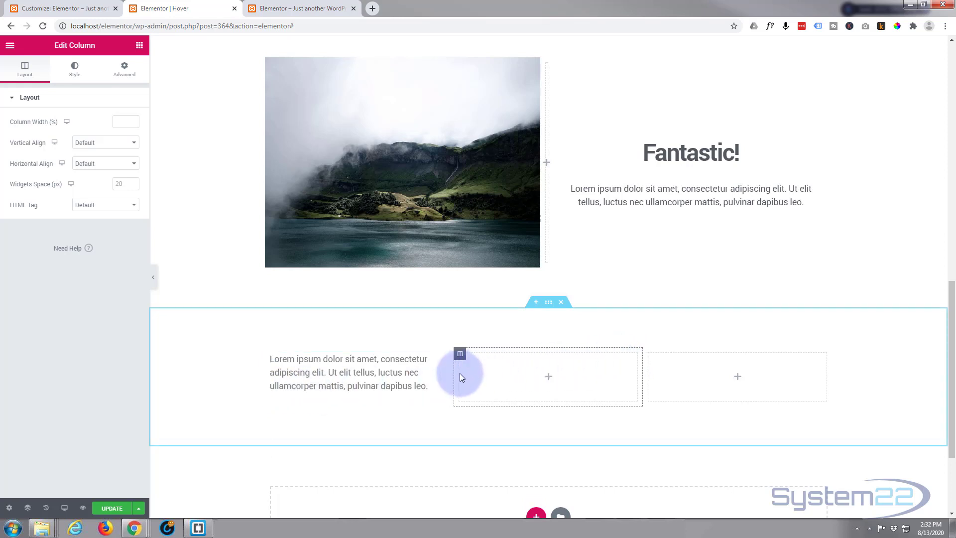
pyautogui.moveTo(456, 377); pyautogui.dragTo(542, 384)
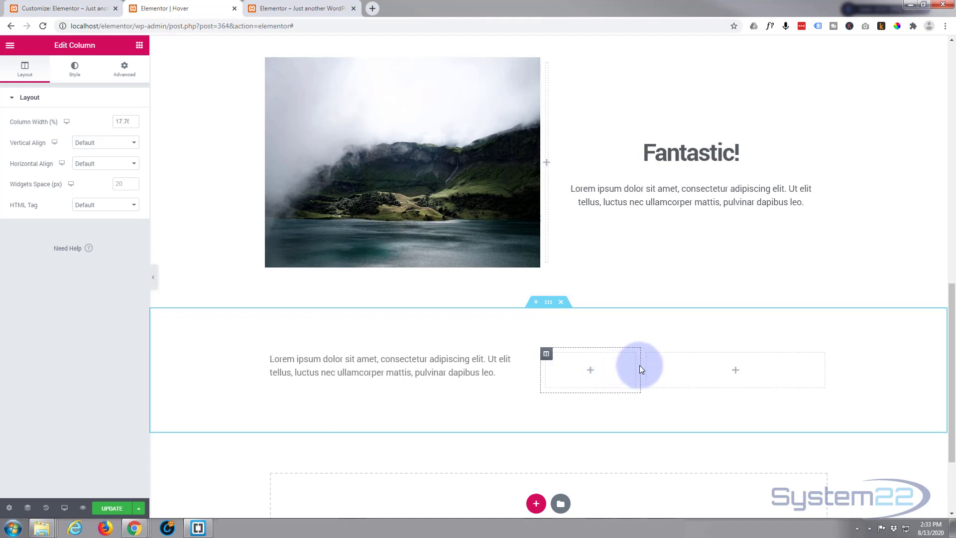
pyautogui.moveTo(641, 366); pyautogui.dragTo(553, 372)
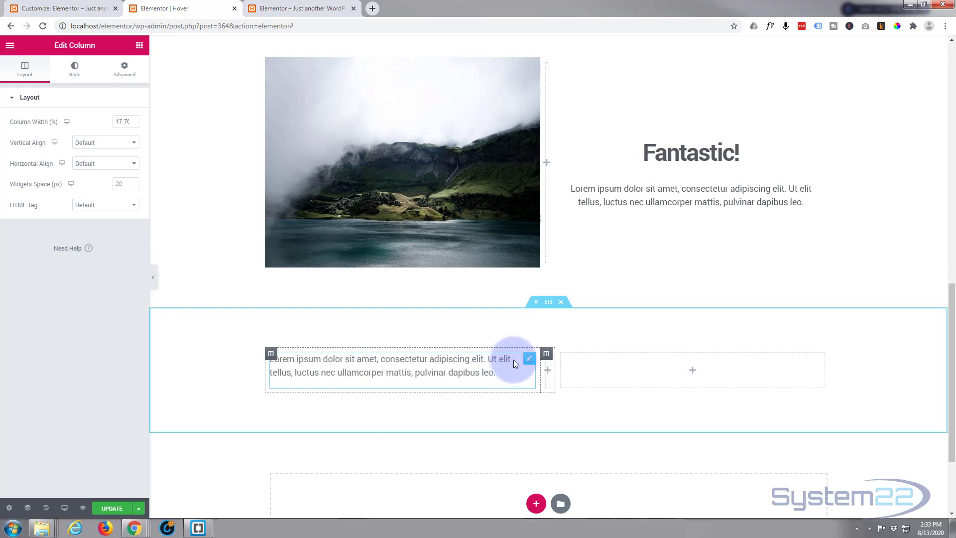
# Add the line "Spin Title" above the placeholder text in the new text widget and format it as Heading 2
pyautogui.click(454, 367)
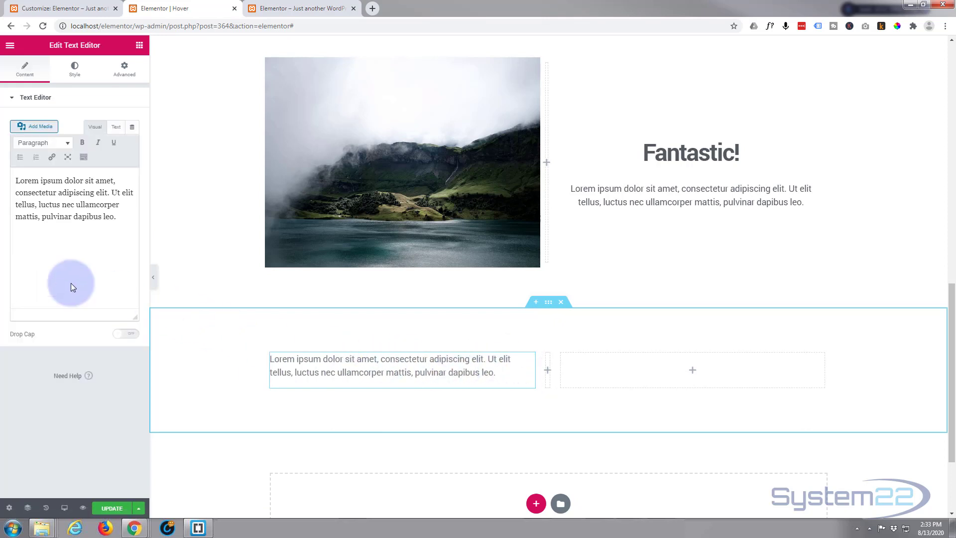
pyautogui.click(17, 180)
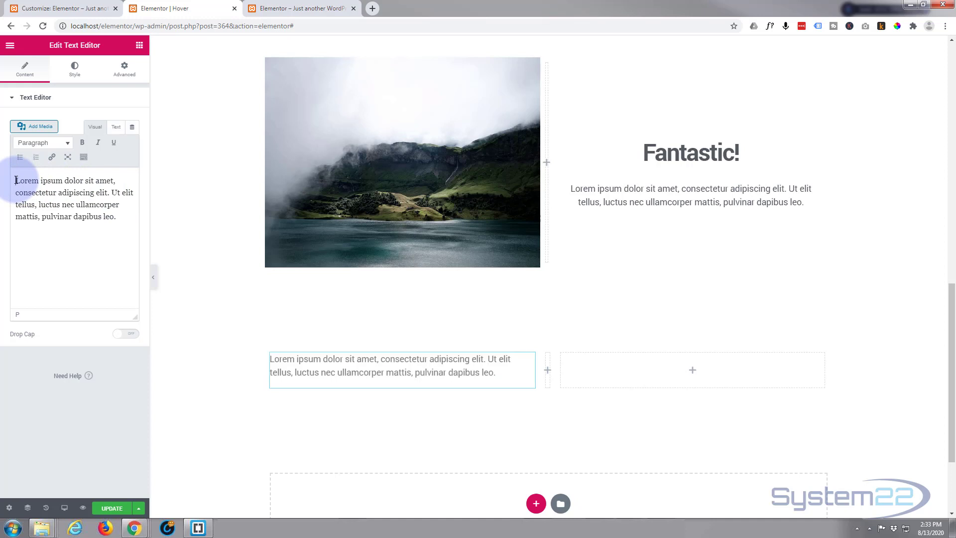
pyautogui.press('Return')
pyautogui.press('Return')
pyautogui.click(25, 183)
pyautogui.write('Spin ')
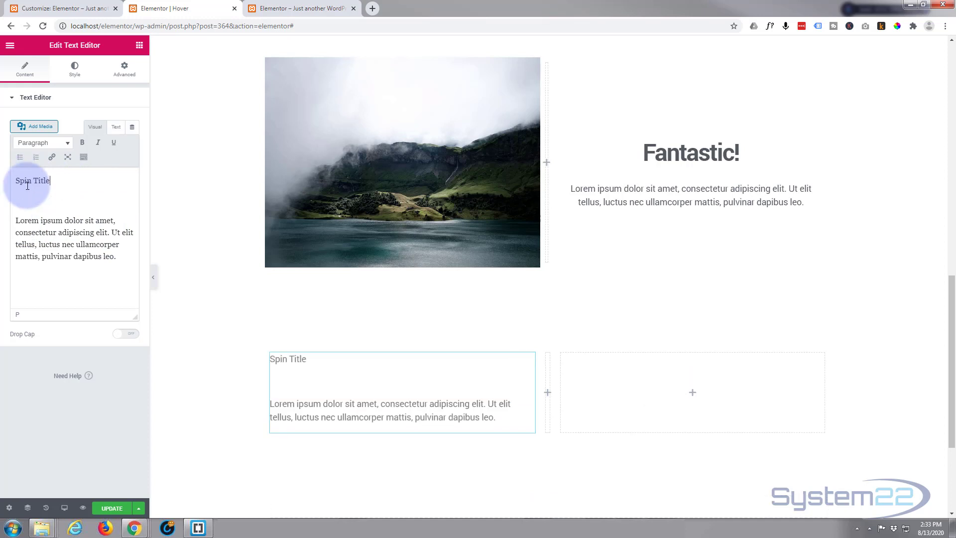
pyautogui.write('Title')
pyautogui.moveTo(49, 182); pyautogui.dragTo(8, 182)
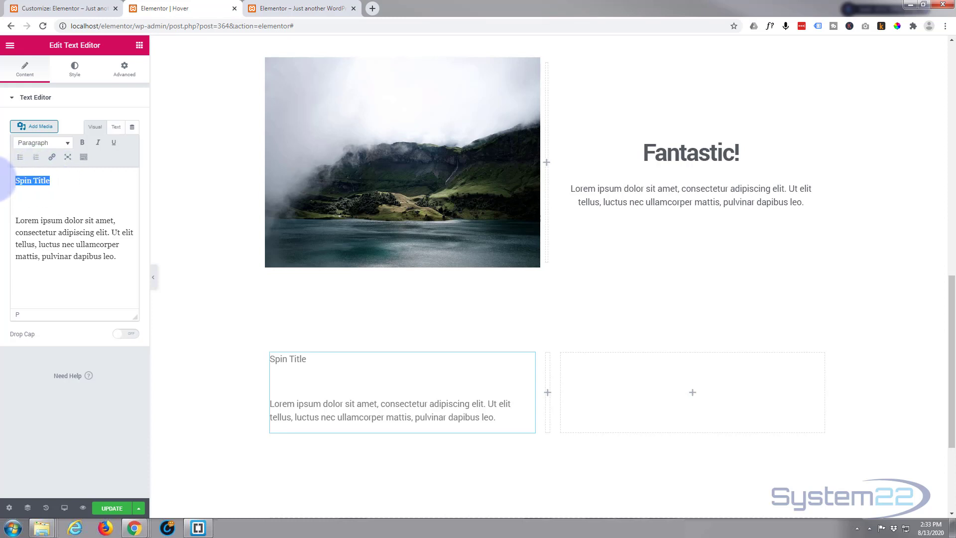
pyautogui.click(56, 144)
pyautogui.click(68, 199)
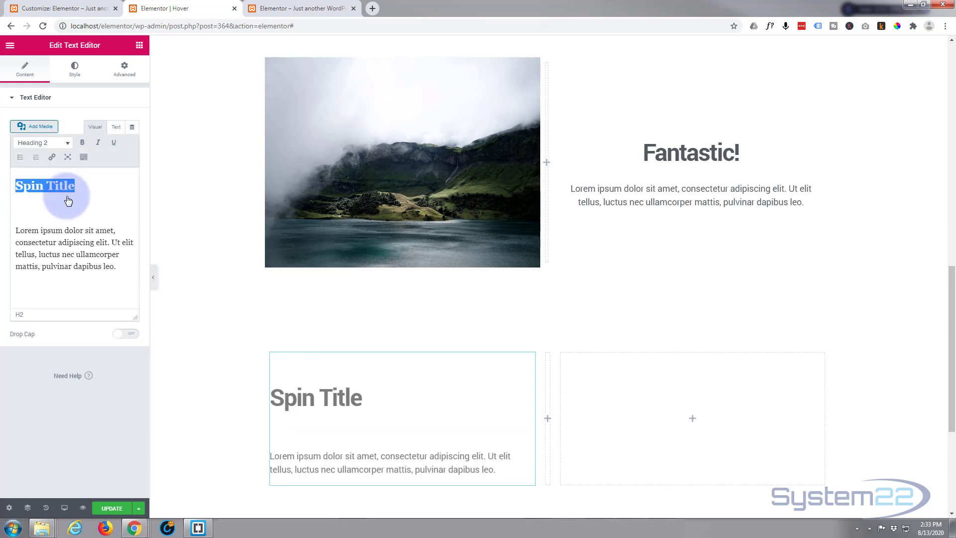
# Remove the empty line below the Spin Title heading and center-align the widget's text
pyautogui.click(92, 185)
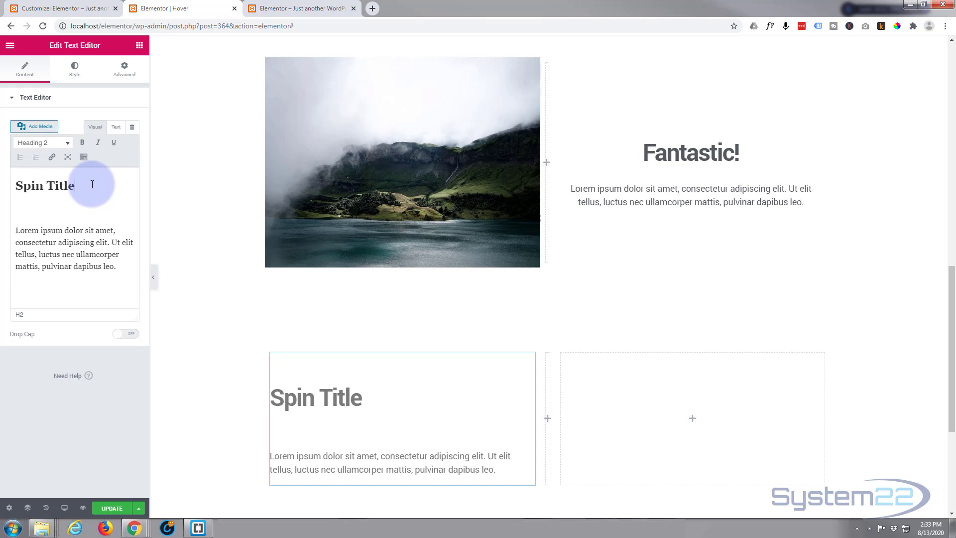
pyautogui.press('Delete')
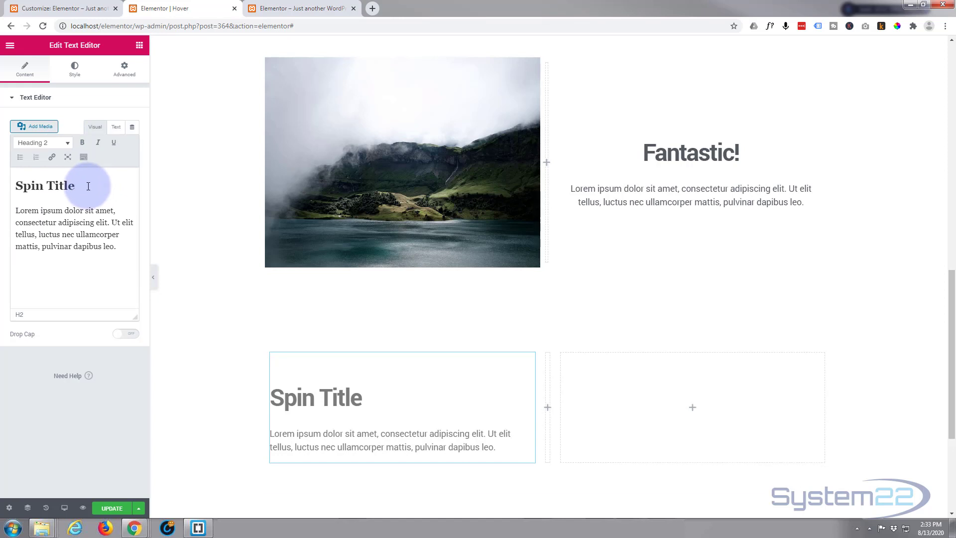
pyautogui.click(75, 68)
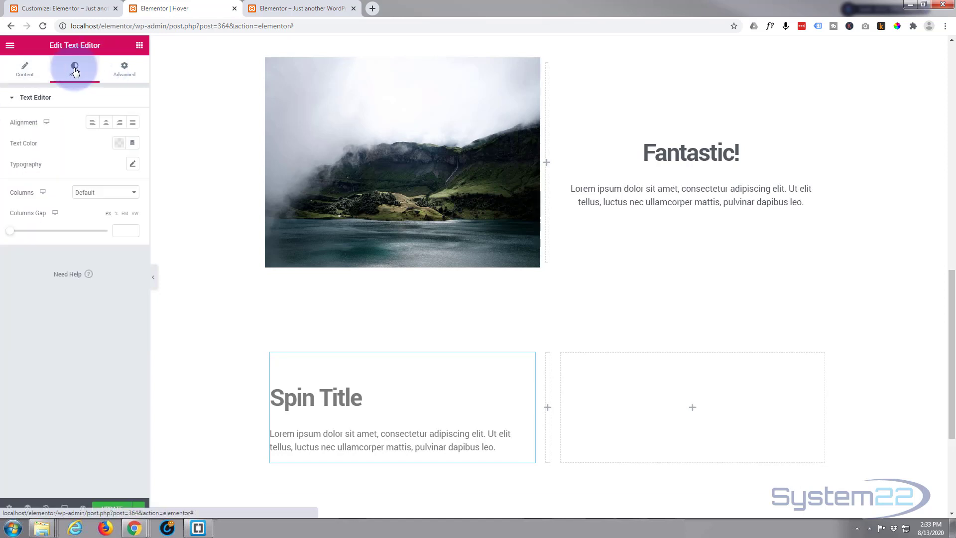
pyautogui.click(107, 125)
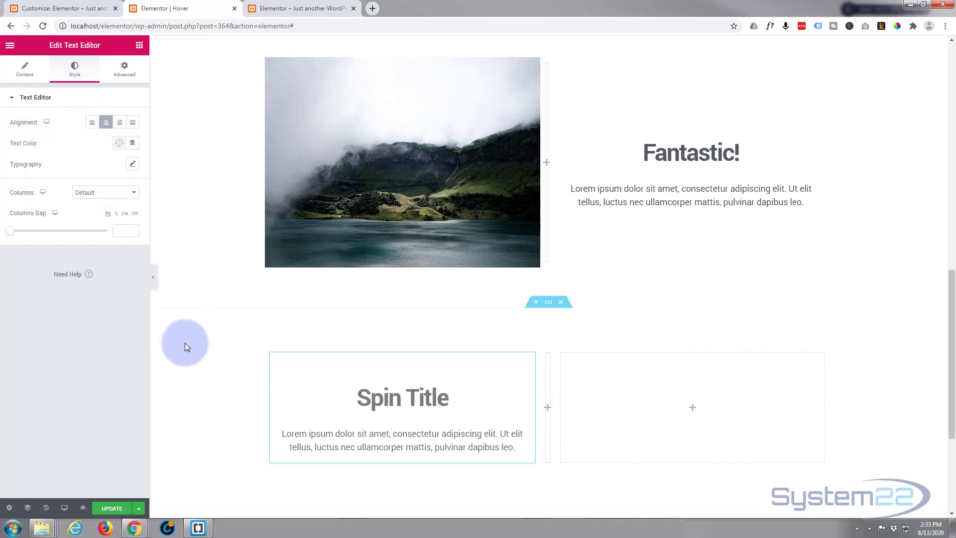
# Unlink the text widget's padding and set it to 100 px top, 30 px right, 100 px bottom and 30 px left
pyautogui.scroll(-2, 184, 342)
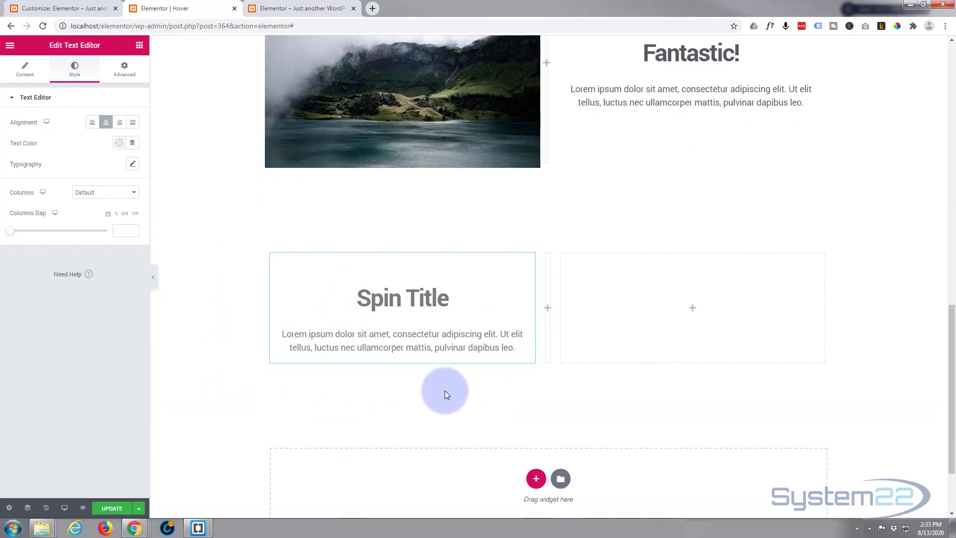
pyautogui.click(127, 74)
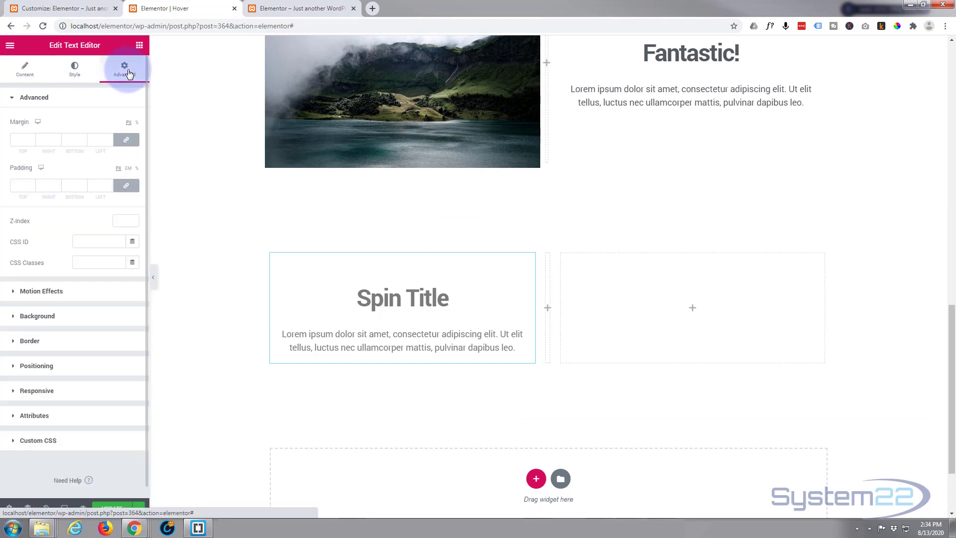
pyautogui.click(126, 185)
pyautogui.click(17, 186)
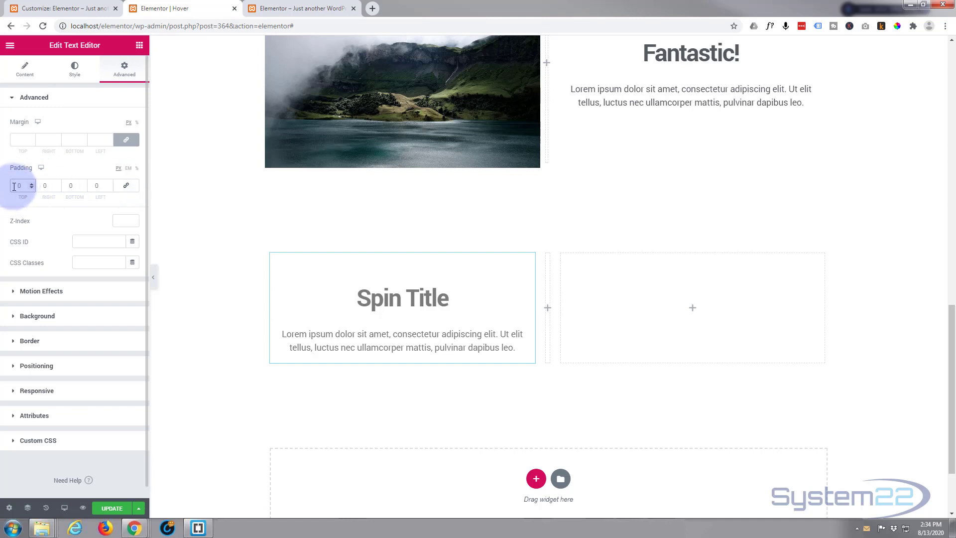
pyautogui.write('100')
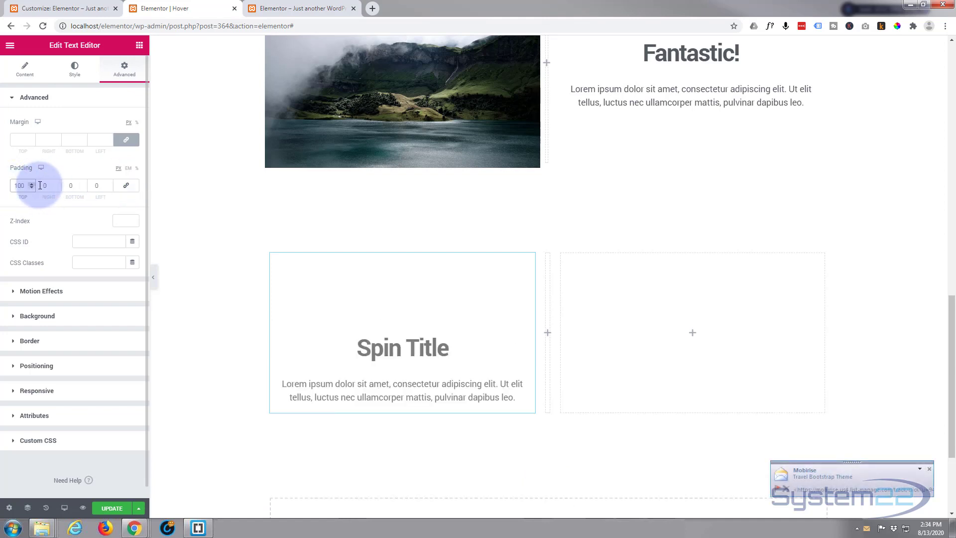
pyautogui.click(44, 185)
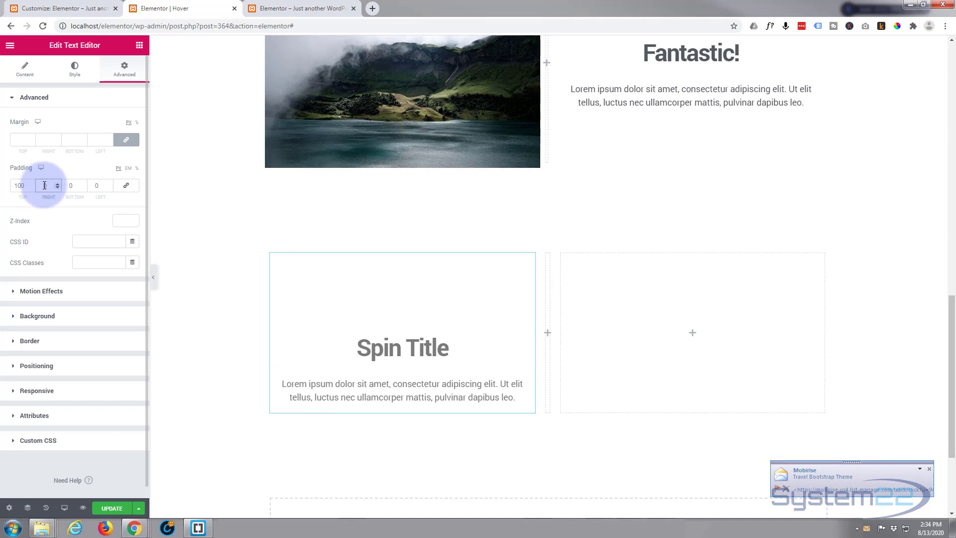
pyautogui.write('30')
pyautogui.click(70, 186)
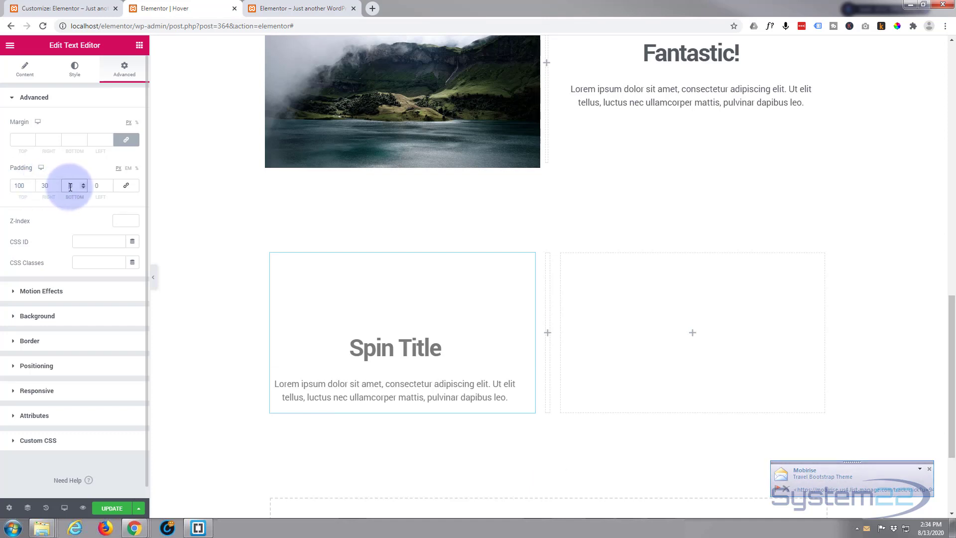
pyautogui.write('100')
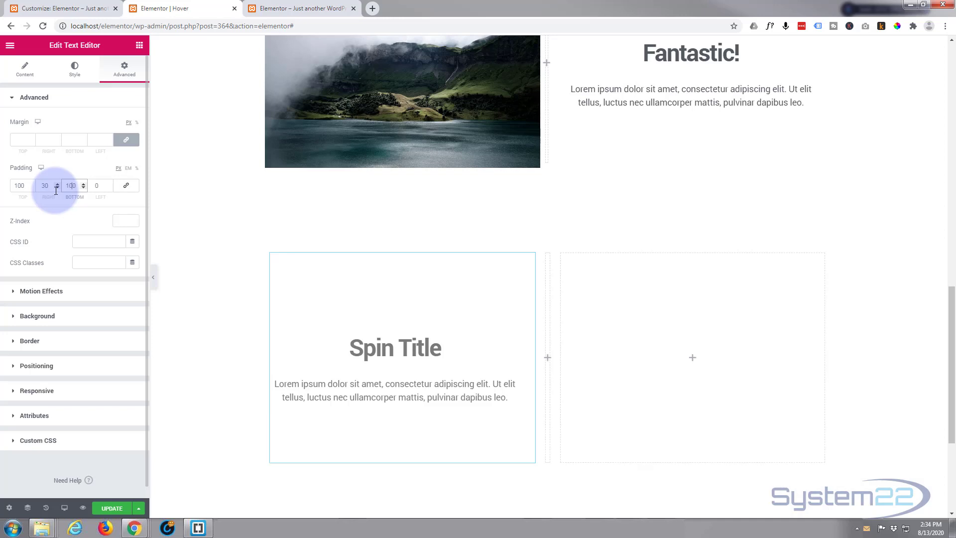
pyautogui.click(92, 186)
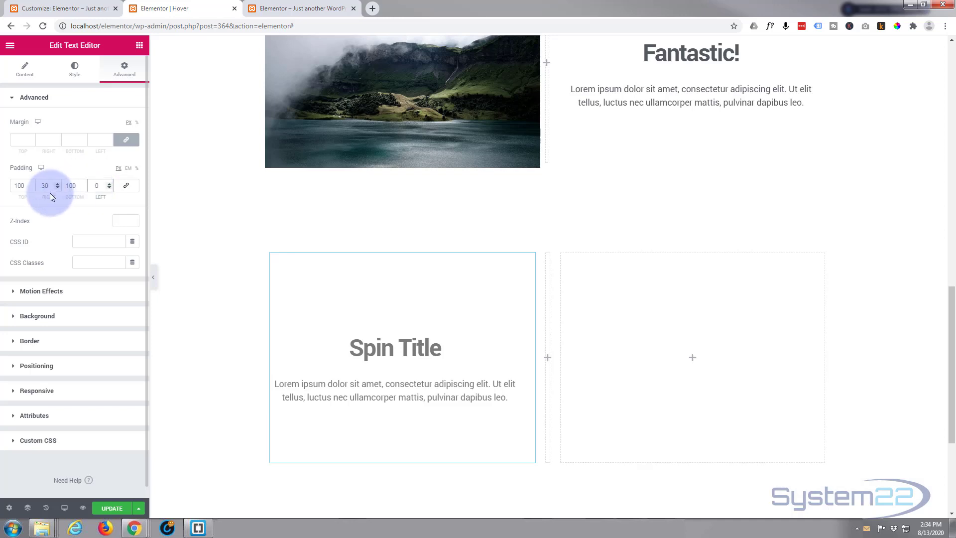
pyautogui.write('3')
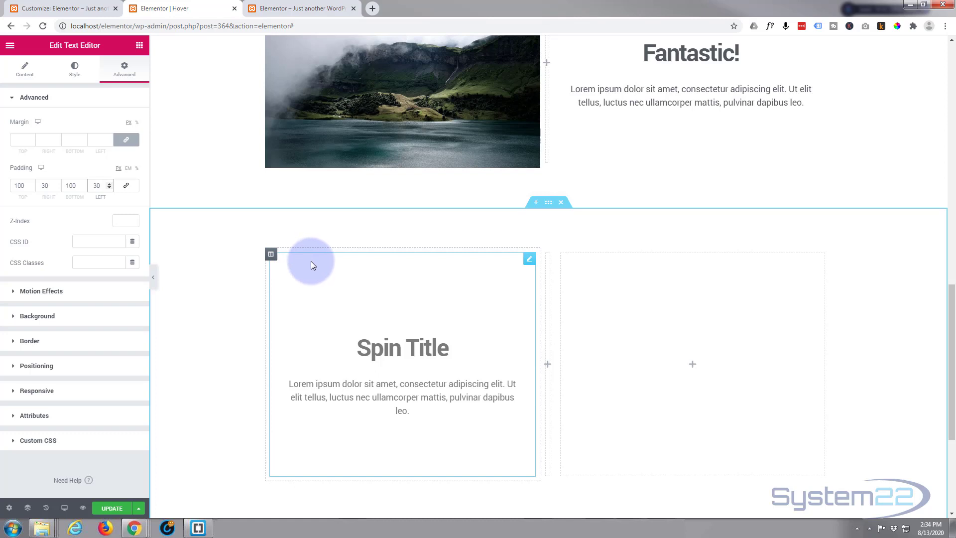
# Set the padding of the column holding the Spin Title text to 0 on all sides
pyautogui.click(271, 255)
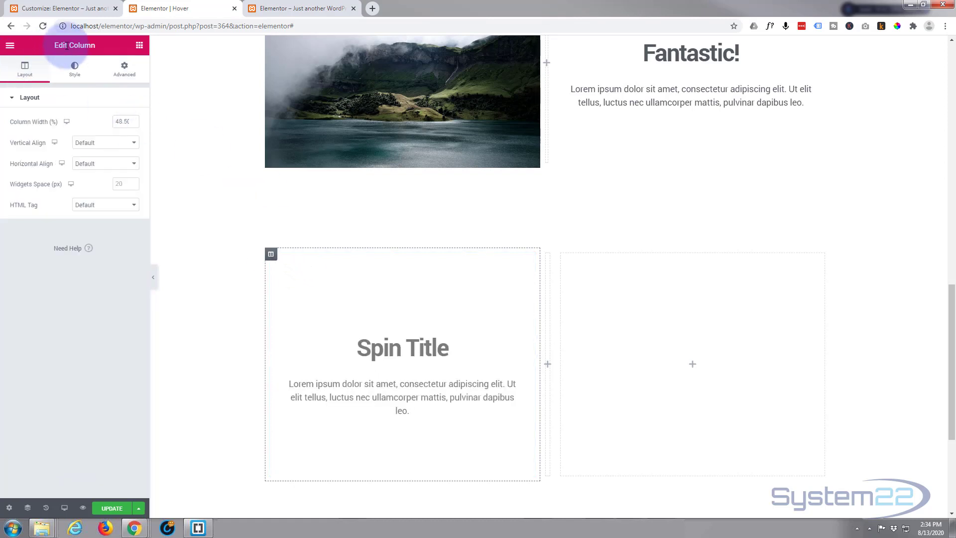
pyautogui.click(127, 71)
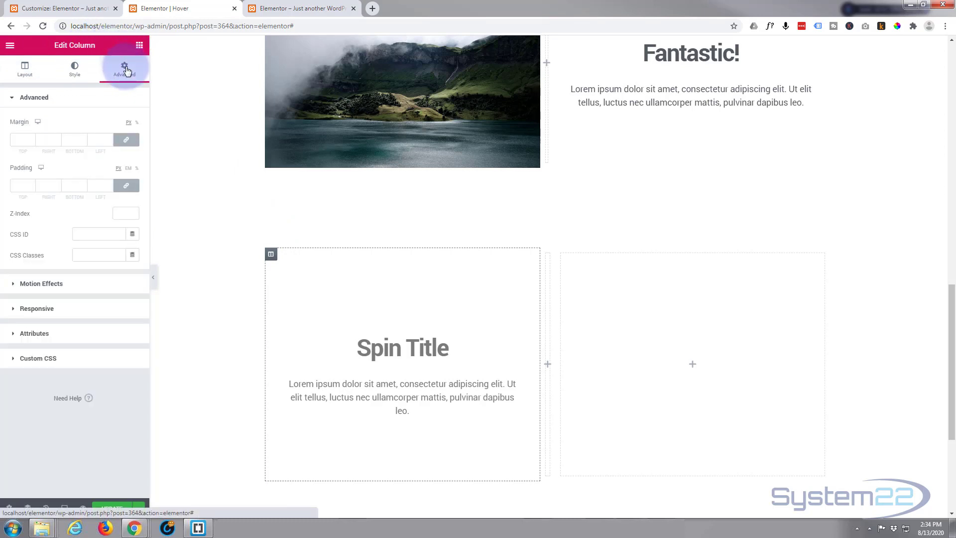
pyautogui.click(20, 185)
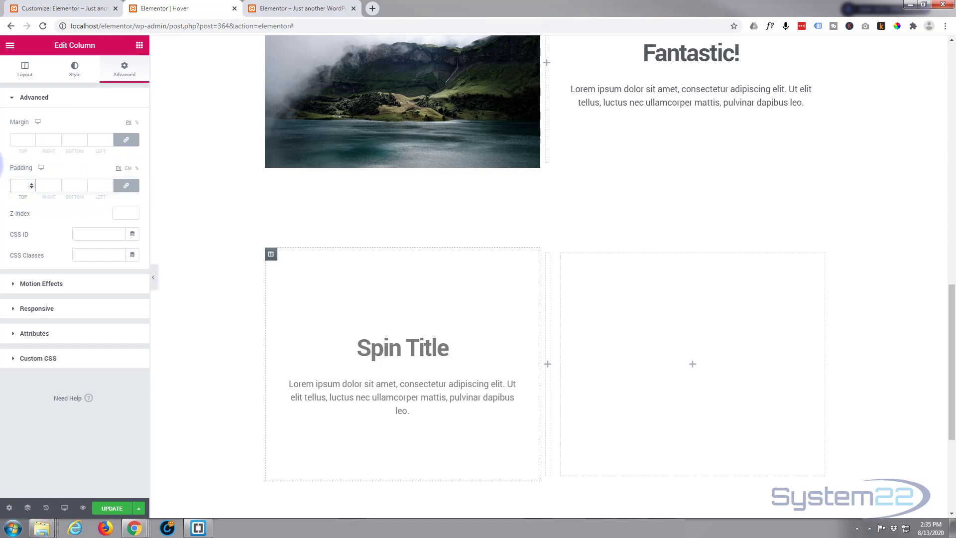
pyautogui.write('0')
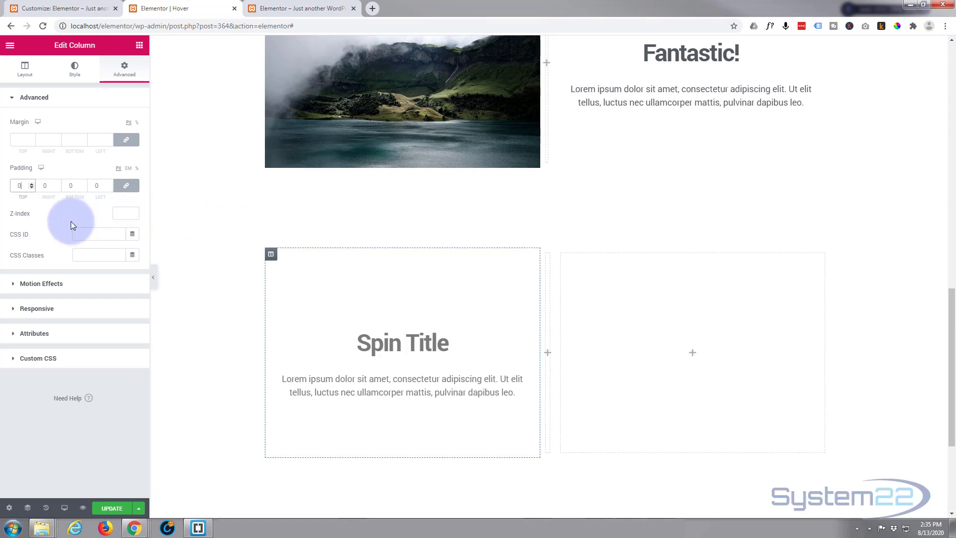
# Give the Spin Title column a slideshow background using the single media library image bg-maxime-staudenmann.jpg
pyautogui.click(73, 73)
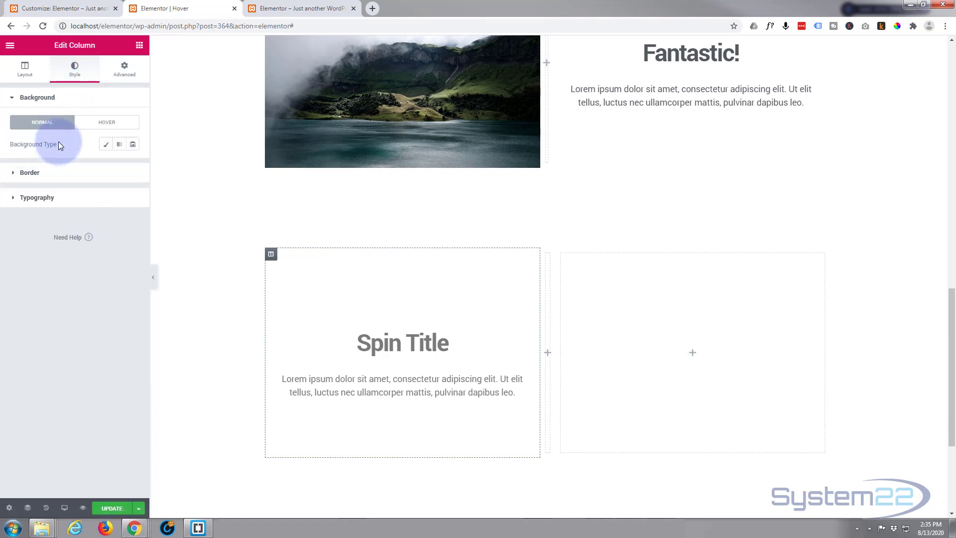
pyautogui.click(135, 145)
pyautogui.click(28, 188)
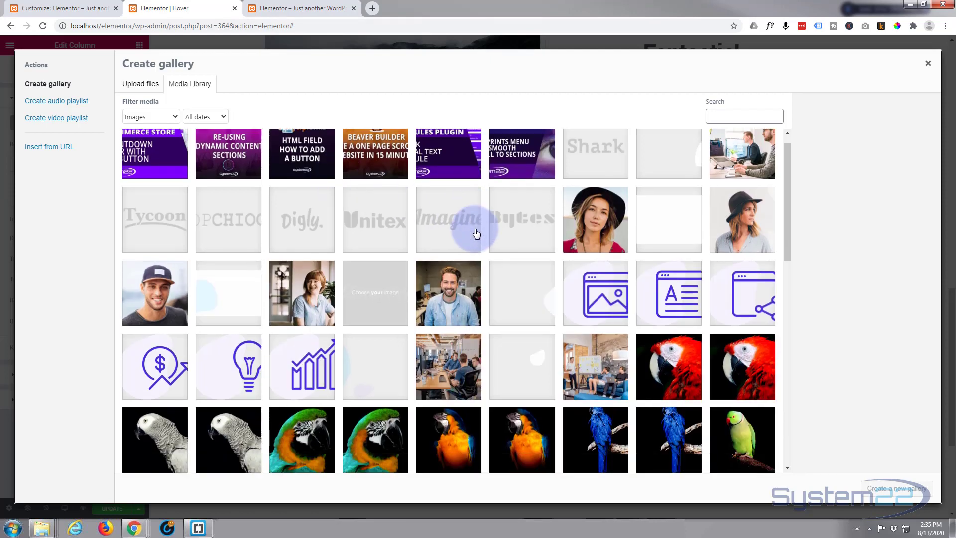
pyautogui.scroll(-7, 476, 233)
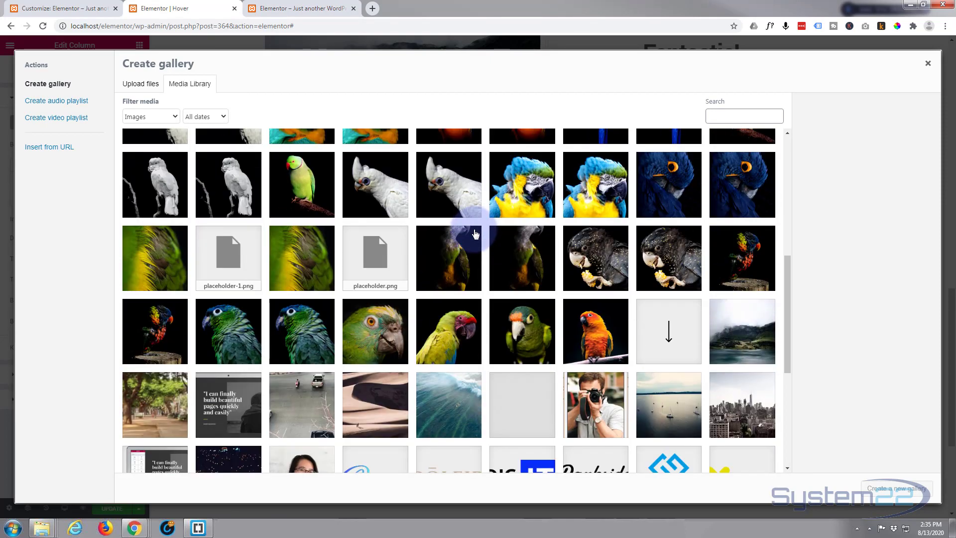
pyautogui.click(731, 312)
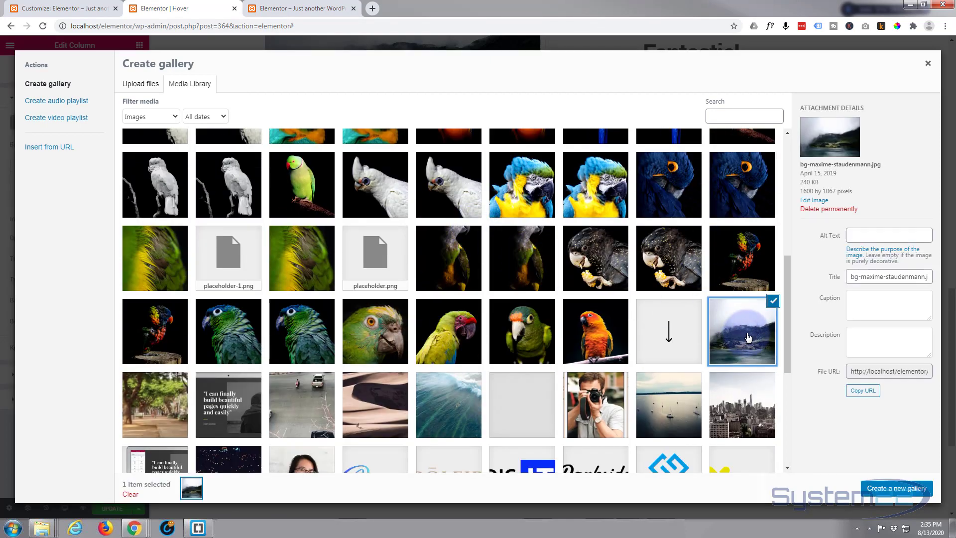
pyautogui.click(885, 489)
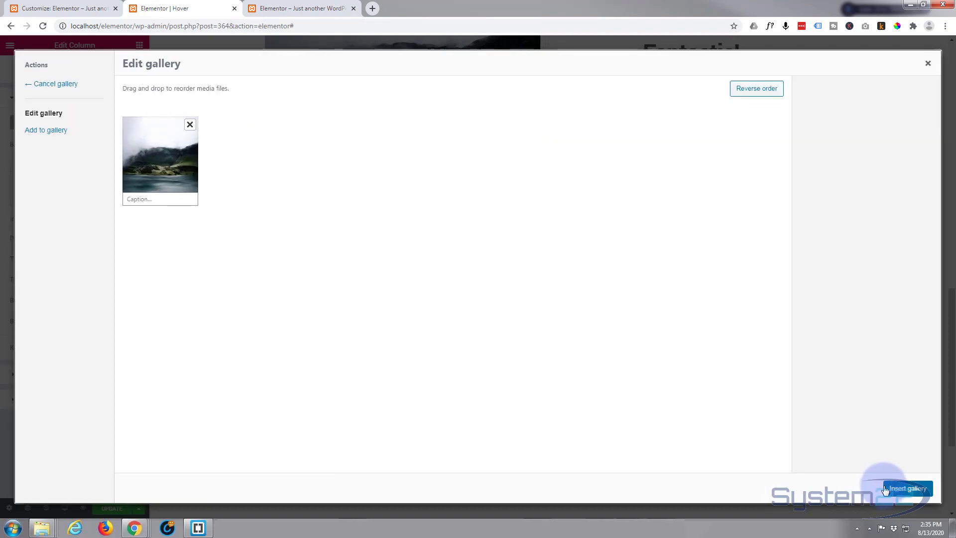
pyautogui.click(886, 489)
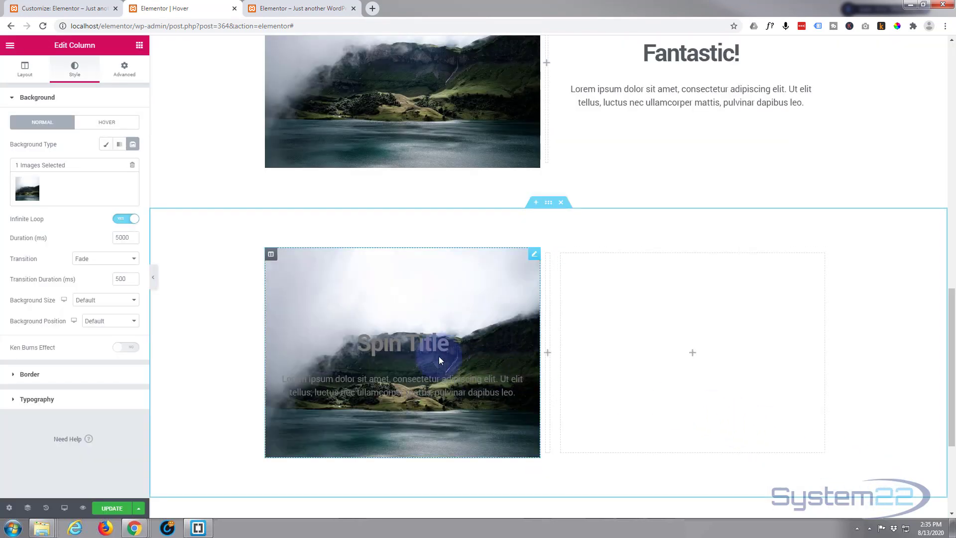
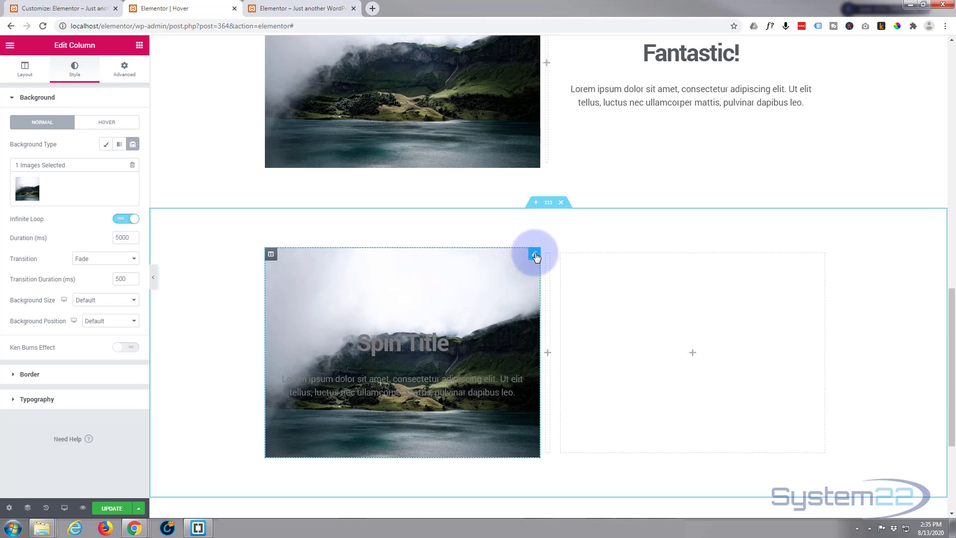
# Set the text color of the Spin Title text widget to white (#FFFFFF)
pyautogui.click(534, 255)
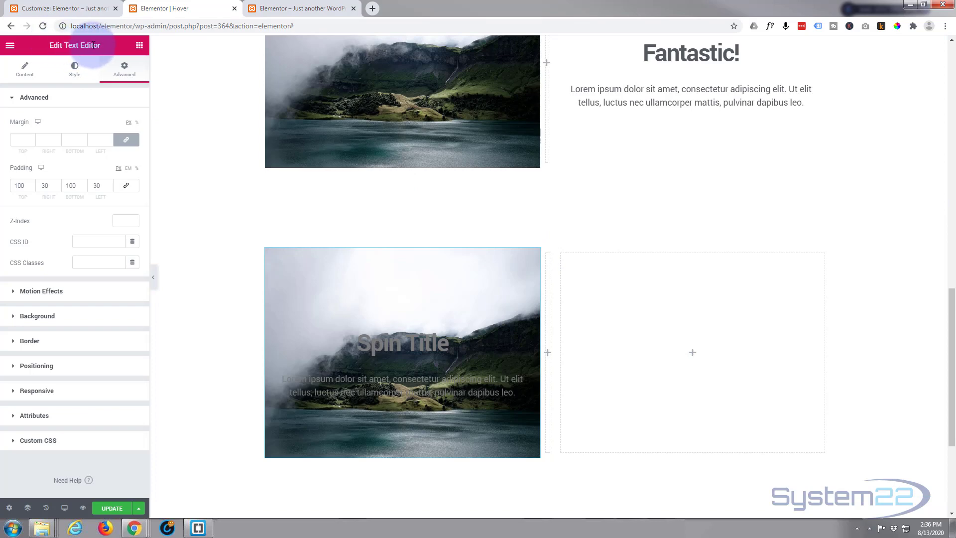
pyautogui.click(76, 72)
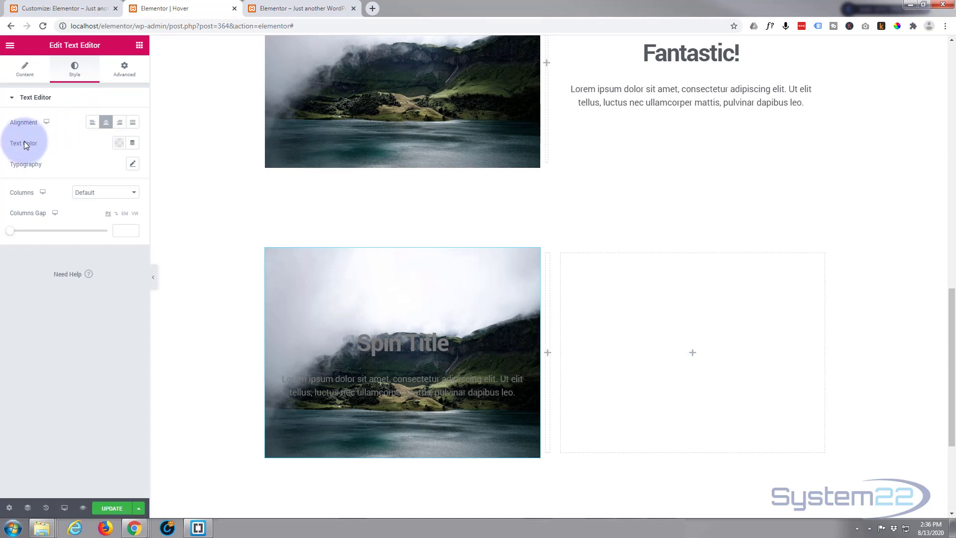
pyautogui.click(119, 143)
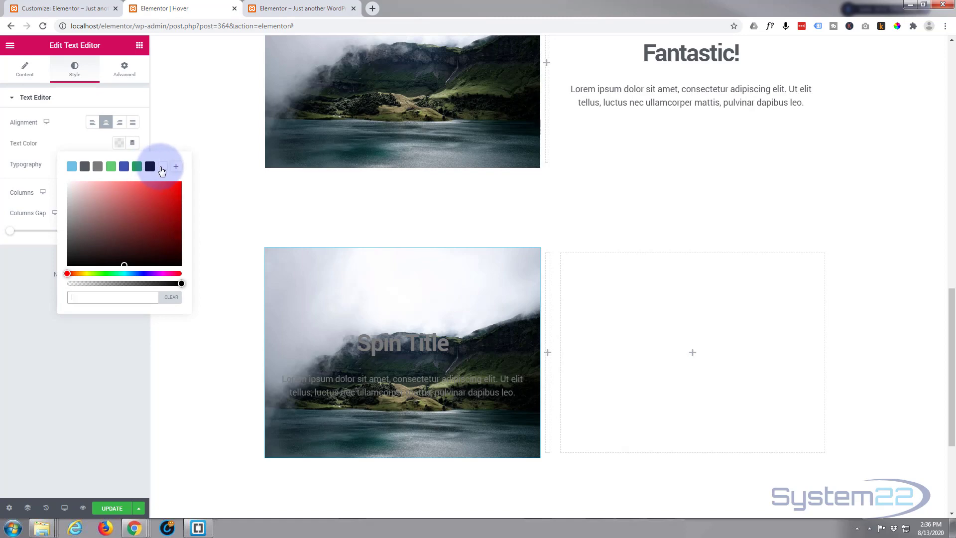
pyautogui.click(162, 166)
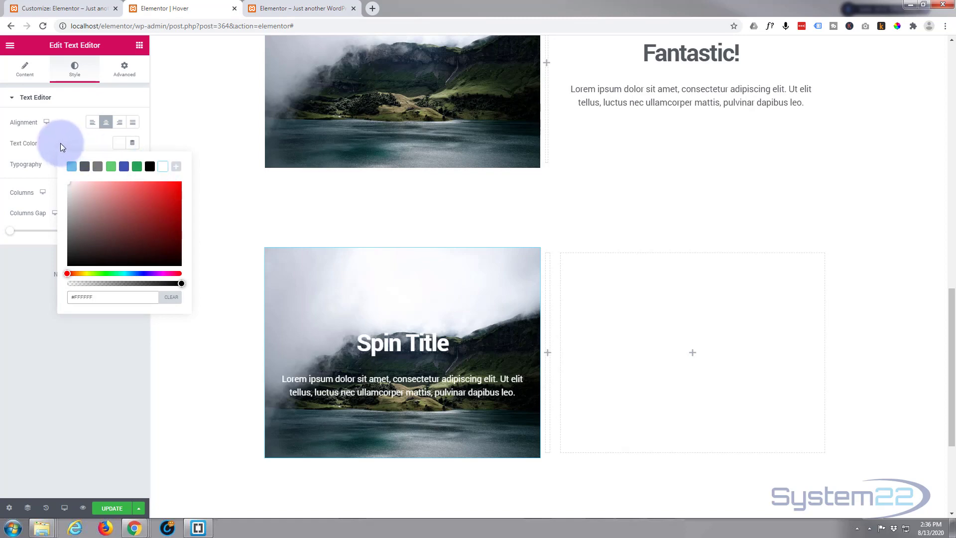
pyautogui.click(73, 121)
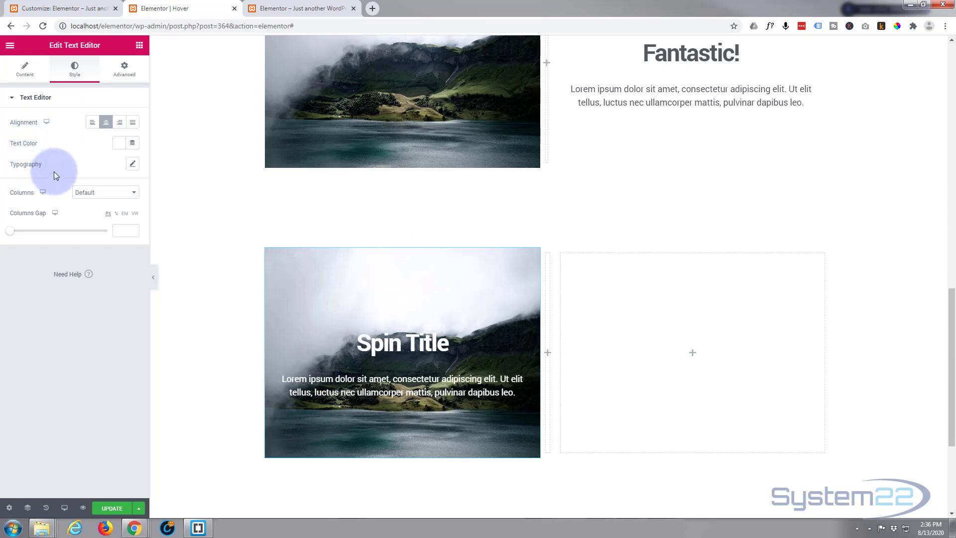
# Give the Spin Title text widget a classic background in semi-transparent black (#00000036)
pyautogui.click(123, 73)
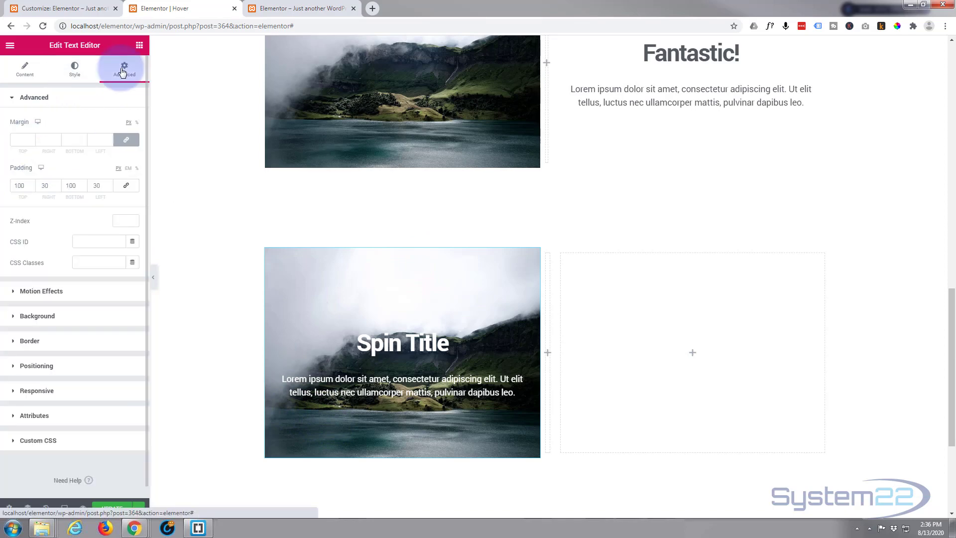
pyautogui.click(12, 317)
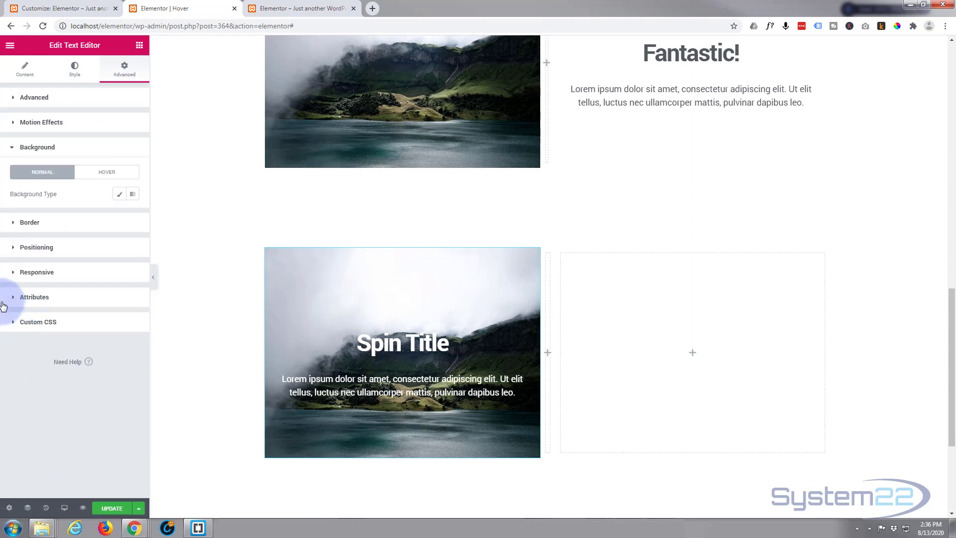
pyautogui.click(119, 195)
pyautogui.click(120, 215)
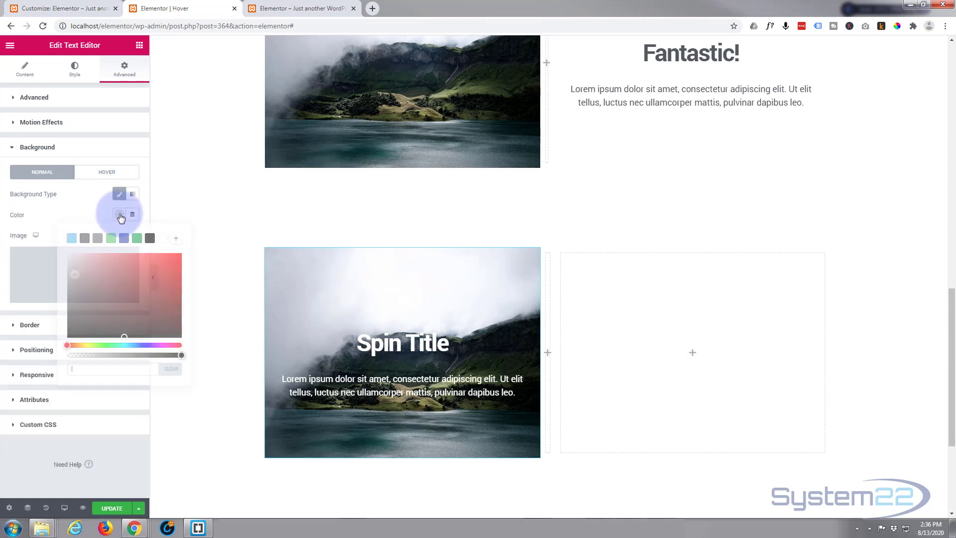
pyautogui.click(149, 239)
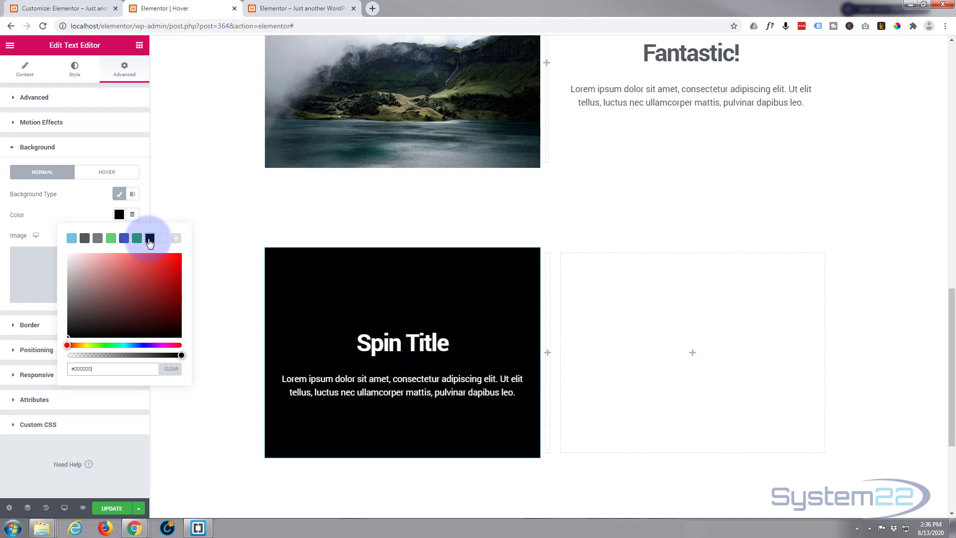
pyautogui.click(181, 355)
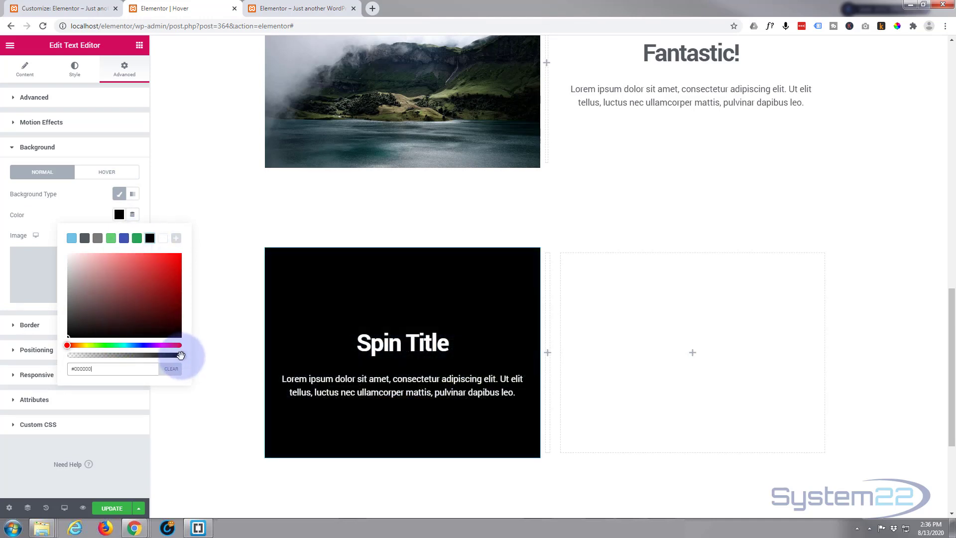
pyautogui.moveTo(182, 355); pyautogui.dragTo(176, 356)
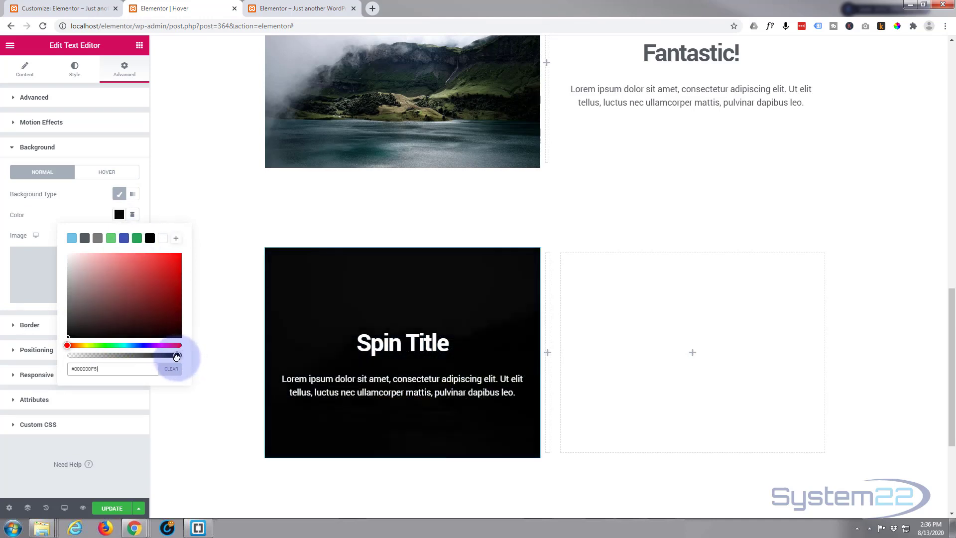
pyautogui.click(101, 355)
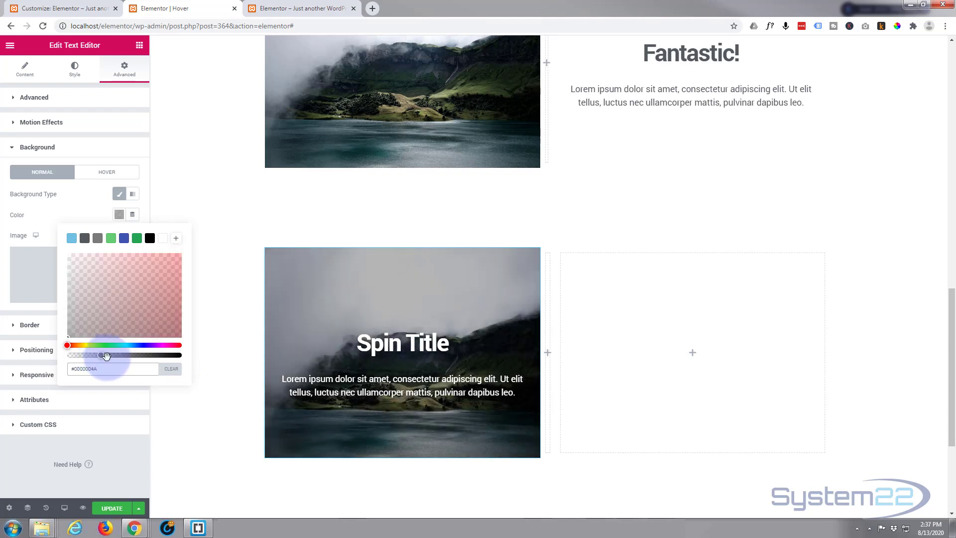
pyautogui.moveTo(107, 355); pyautogui.dragTo(121, 357)
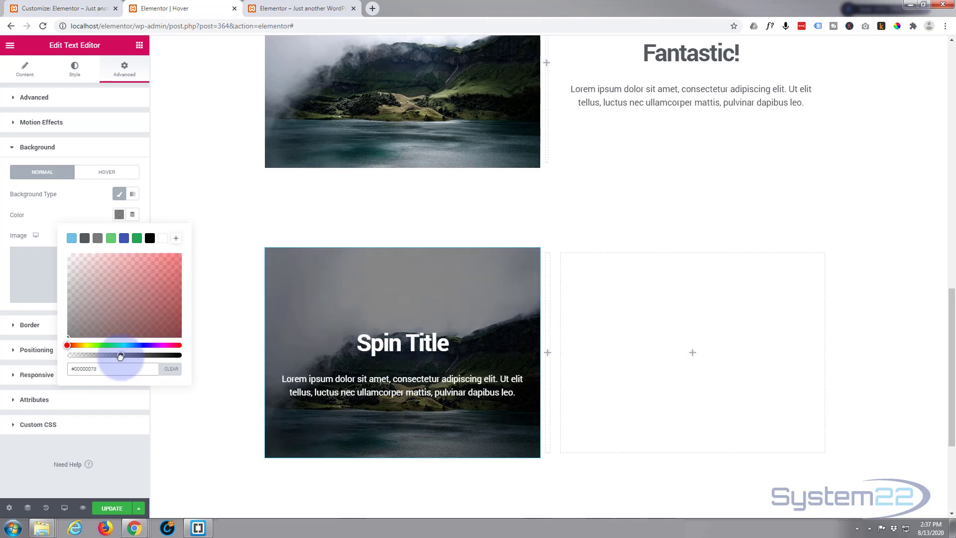
pyautogui.moveTo(94, 353); pyautogui.dragTo(90, 356)
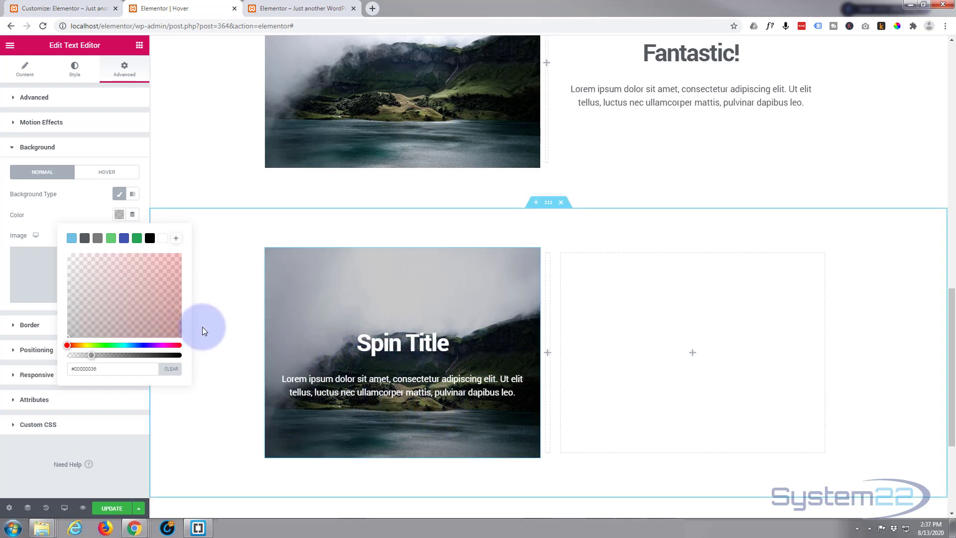
pyautogui.click(83, 443)
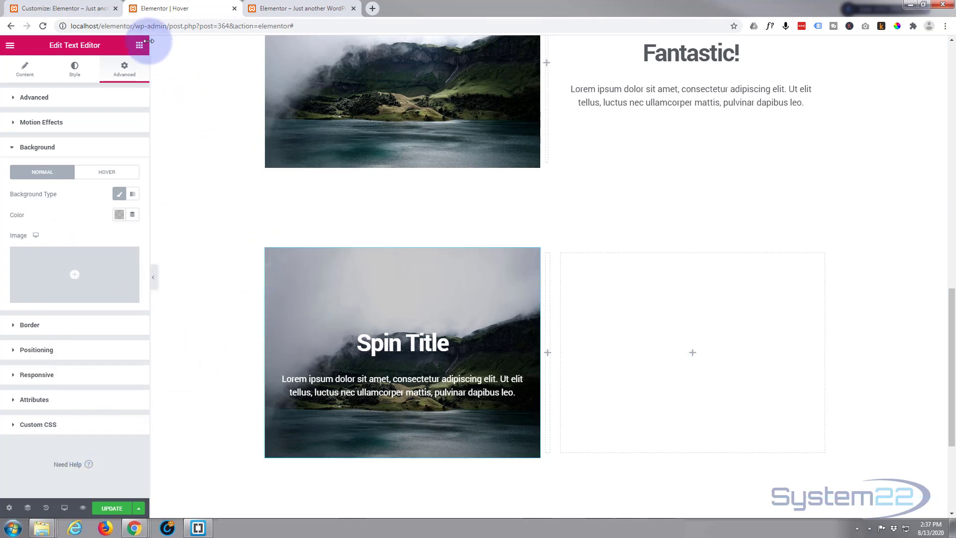
# Write a .txs rule in the text widget's custom CSS with opacity:0 and transition-duration:1.25s
pyautogui.click(15, 426)
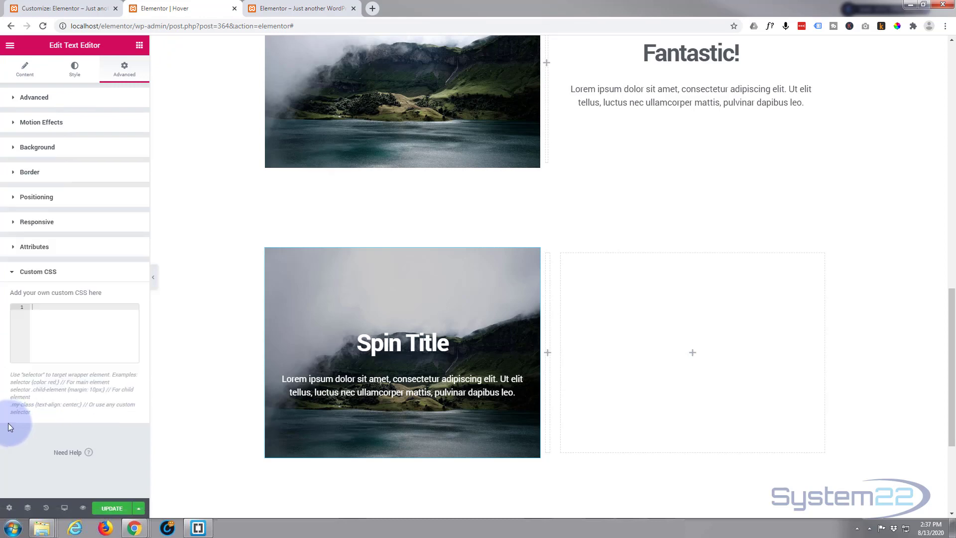
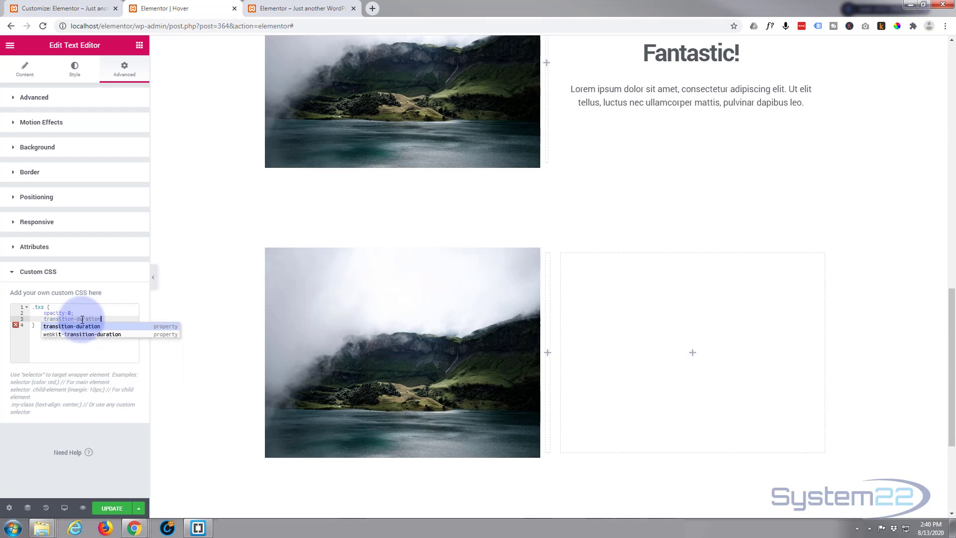
pyautogui.press('Return')
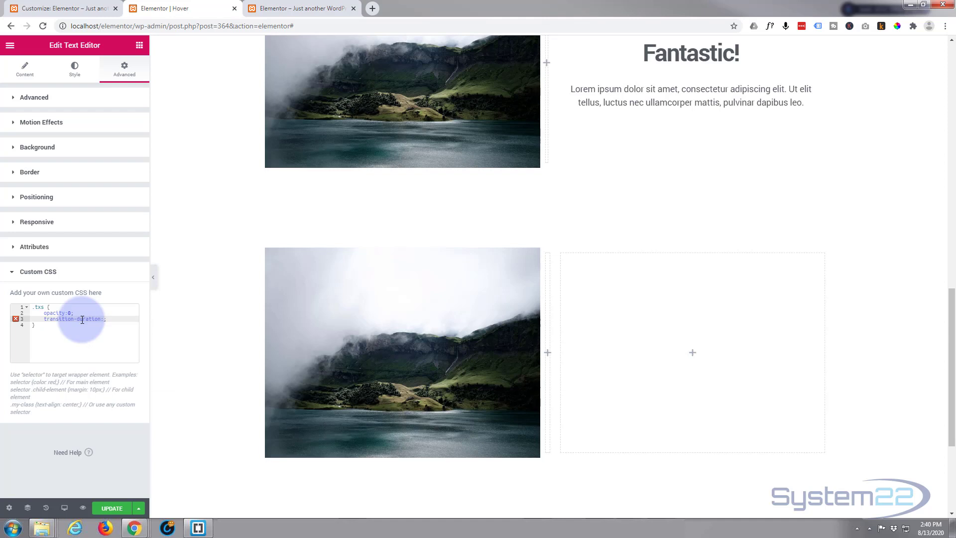
pyautogui.write('1.25s')
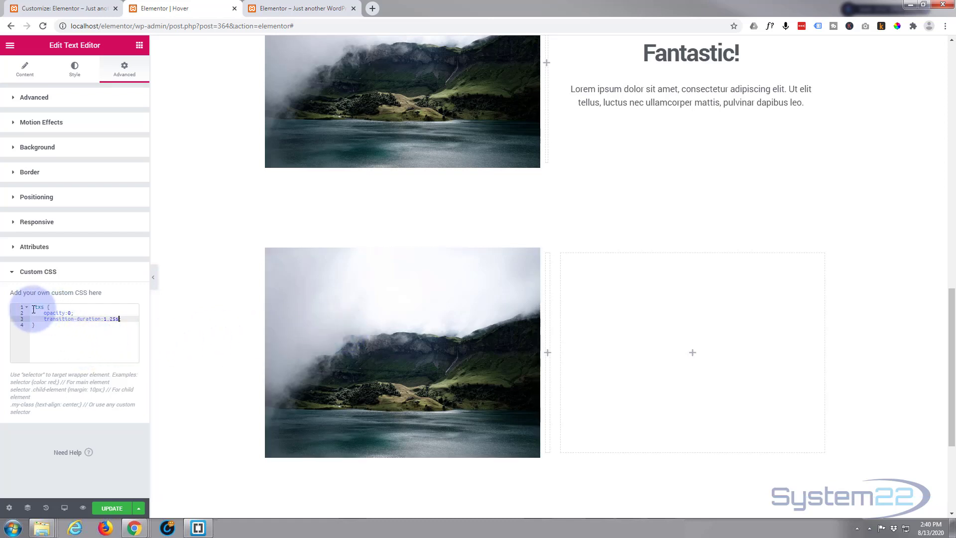
# Duplicate the .txs rule below the original and change the copy's selector to .txs:hover
pyautogui.moveTo(33, 309); pyautogui.dragTo(49, 328)
pyautogui.hotkey('ctrl', 'c')
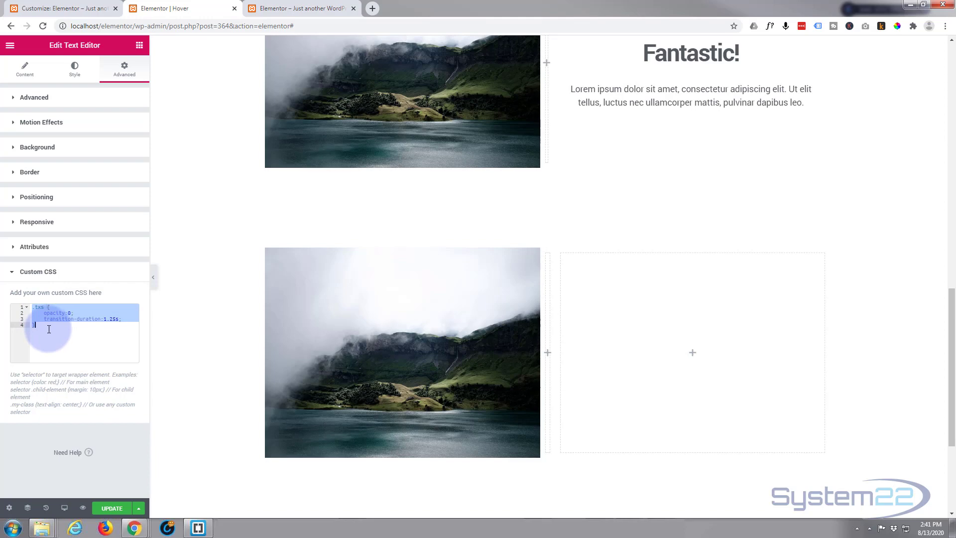
pyautogui.click(43, 332)
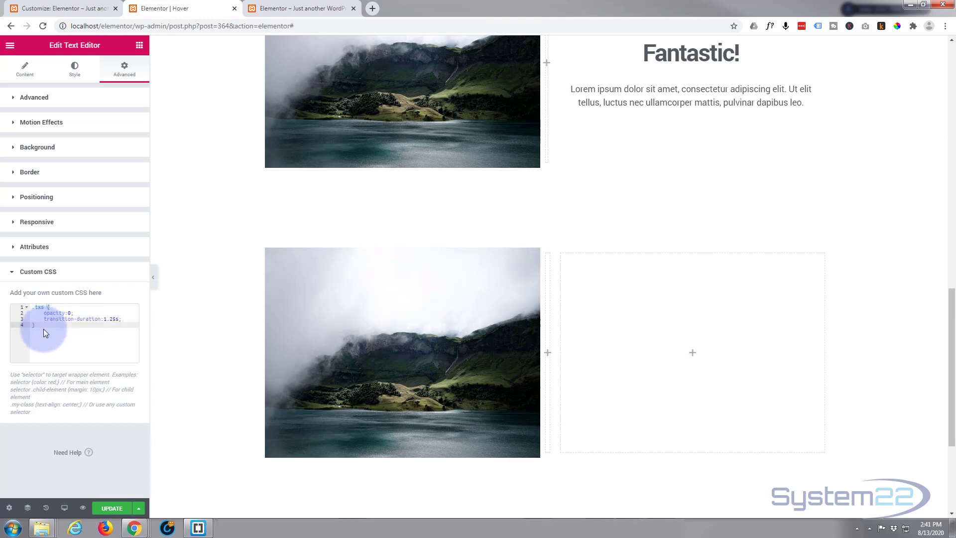
pyautogui.press('Return')
pyautogui.press('Return')
pyautogui.hotkey('ctrl', 'v')
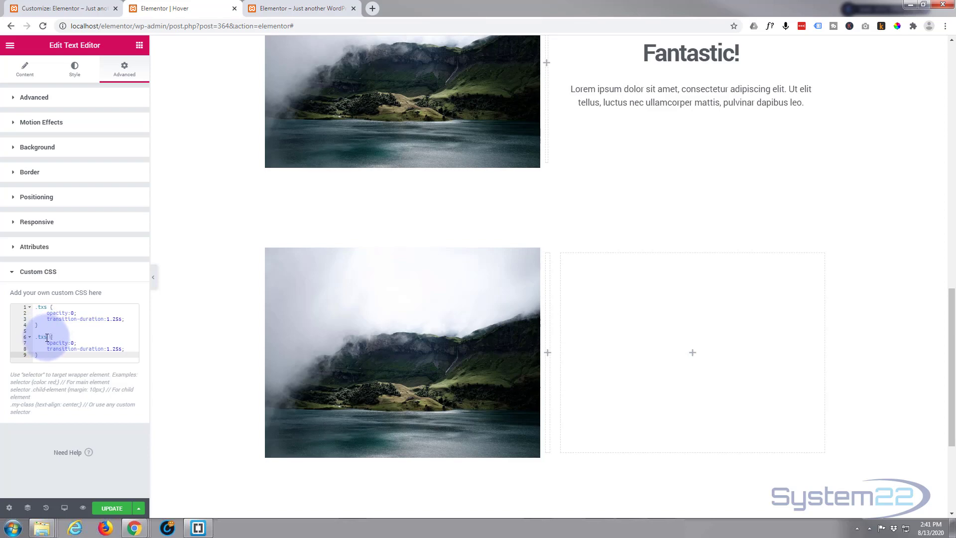
pyautogui.click(47, 337)
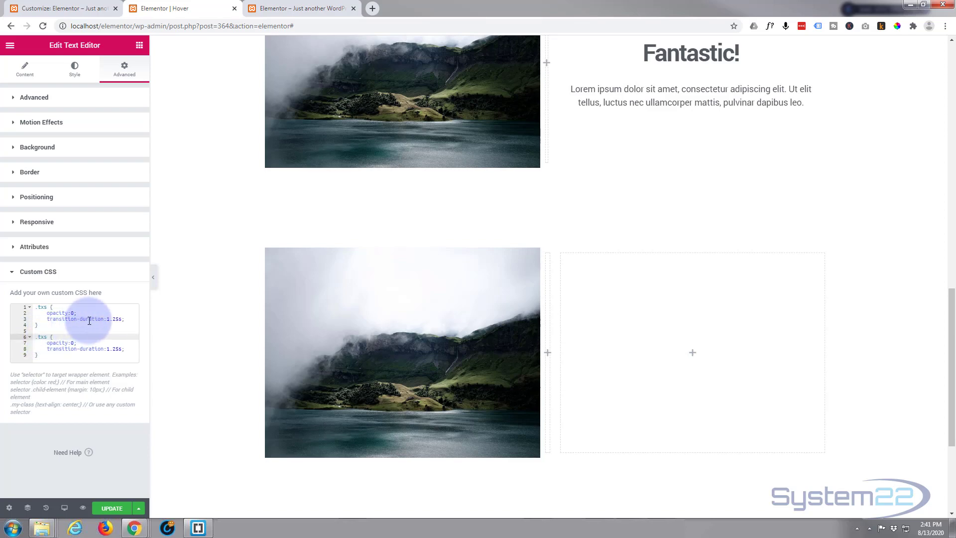
pyautogui.write(':')
pyautogui.write('hover')
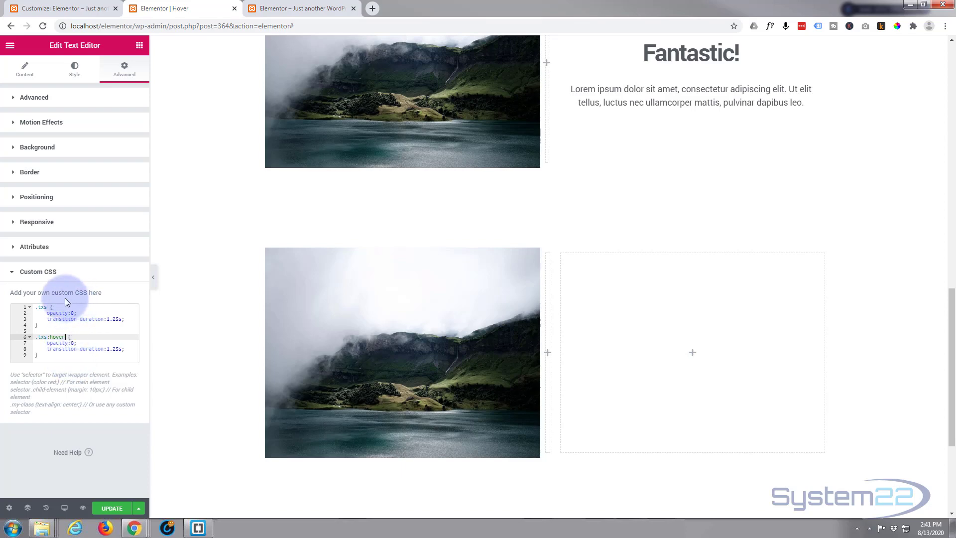
# Set opacity to 1 in the .txs:hover rule and delete its transition-duration line
pyautogui.click(72, 343)
pyautogui.doubleClick(72, 342)
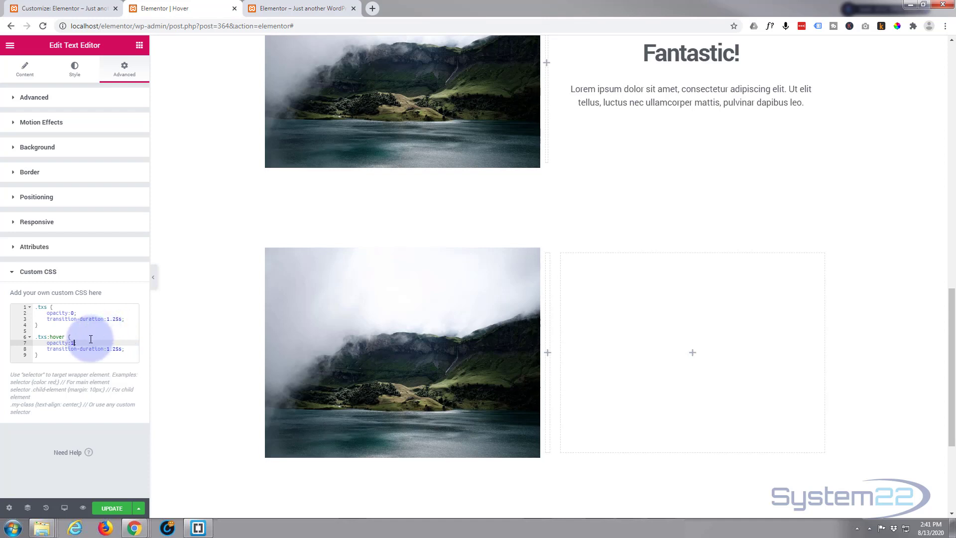
pyautogui.write(';')
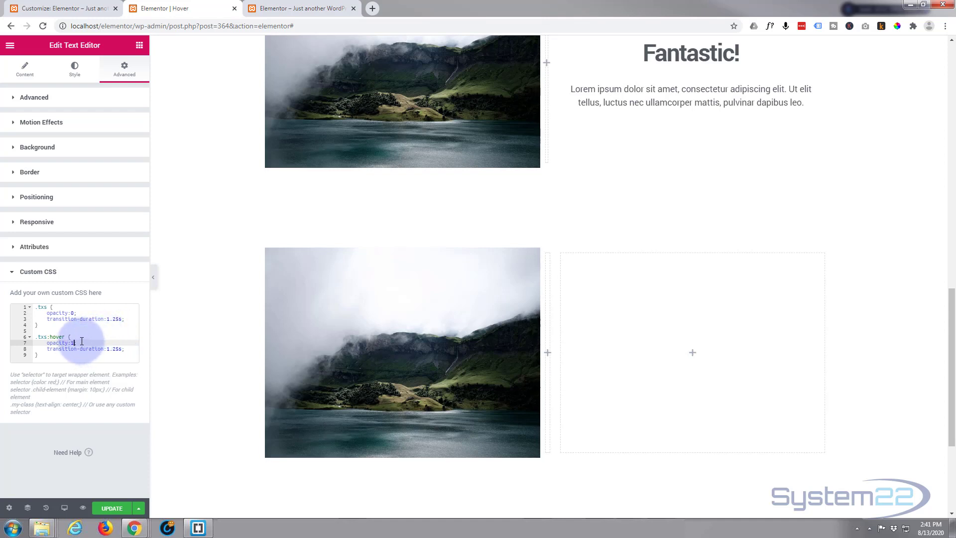
pyautogui.moveTo(75, 343); pyautogui.dragTo(127, 349)
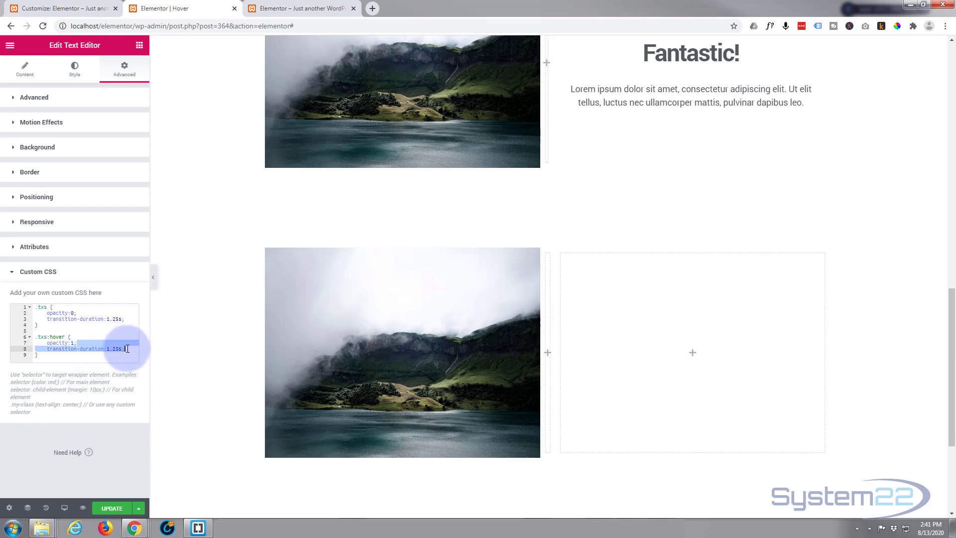
pyautogui.press('BackSpace')
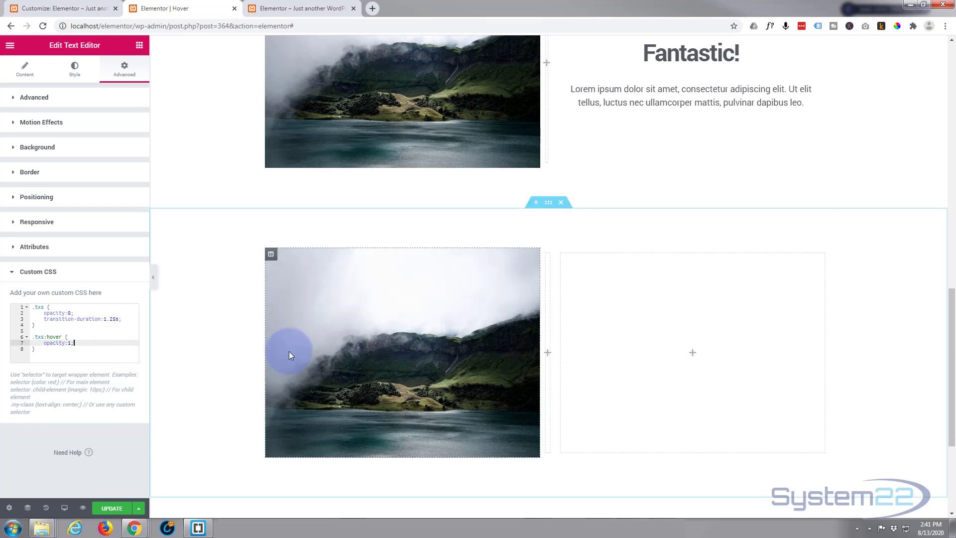
# Set the transition-duration in the .txs rule to 1.5s and preview the fade on the Spin Title overlay
pyautogui.moveTo(335, 351)
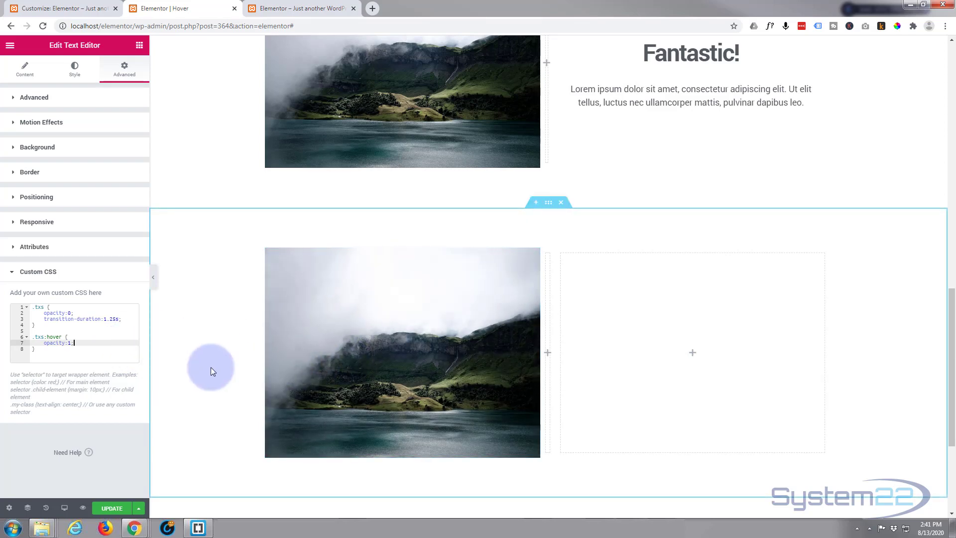
pyautogui.click(110, 319)
pyautogui.press('Delete')
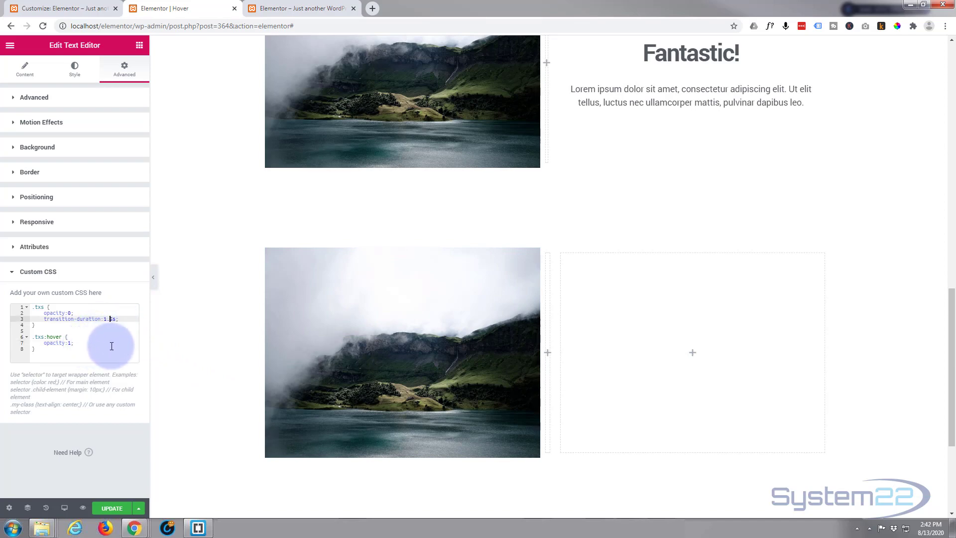
pyautogui.click(119, 351)
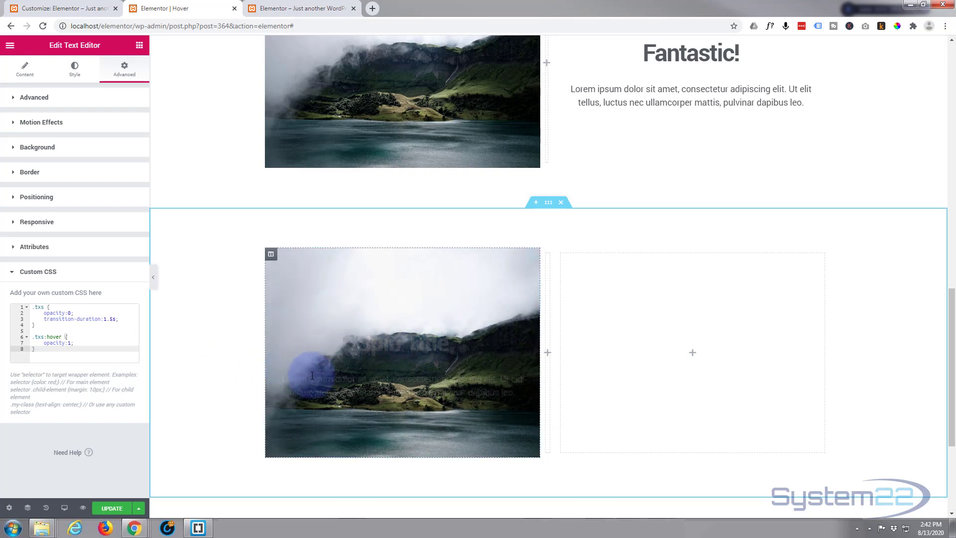
pyautogui.moveTo(269, 326)
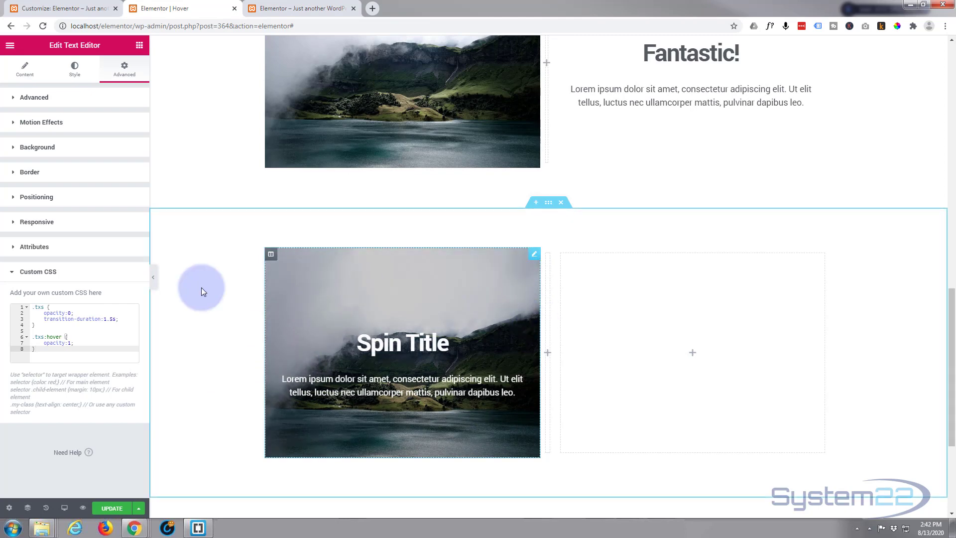
# Add the line transform:rotate(-720deg); below the transition-duration in the .txs rule
pyautogui.click(120, 320)
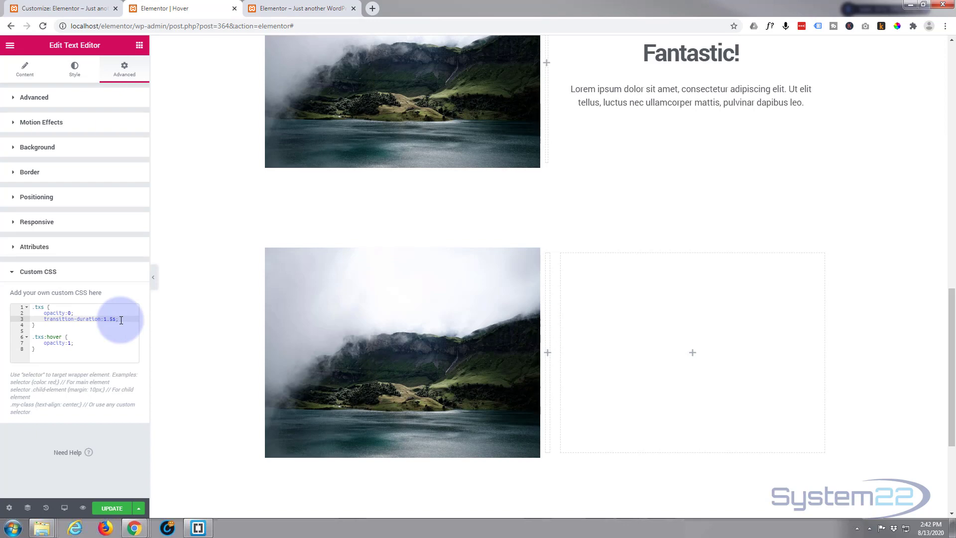
pyautogui.press('Return')
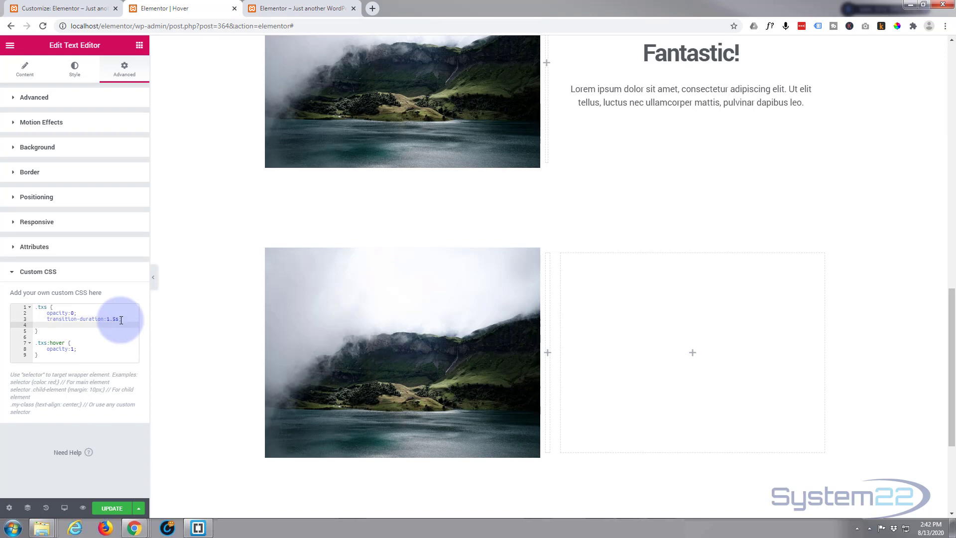
pyautogui.write('tran')
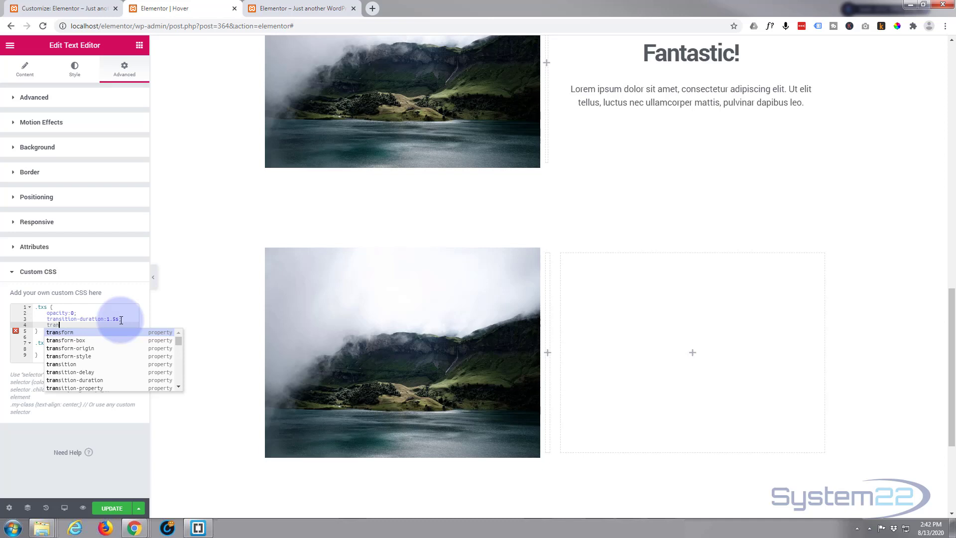
pyautogui.write('sform')
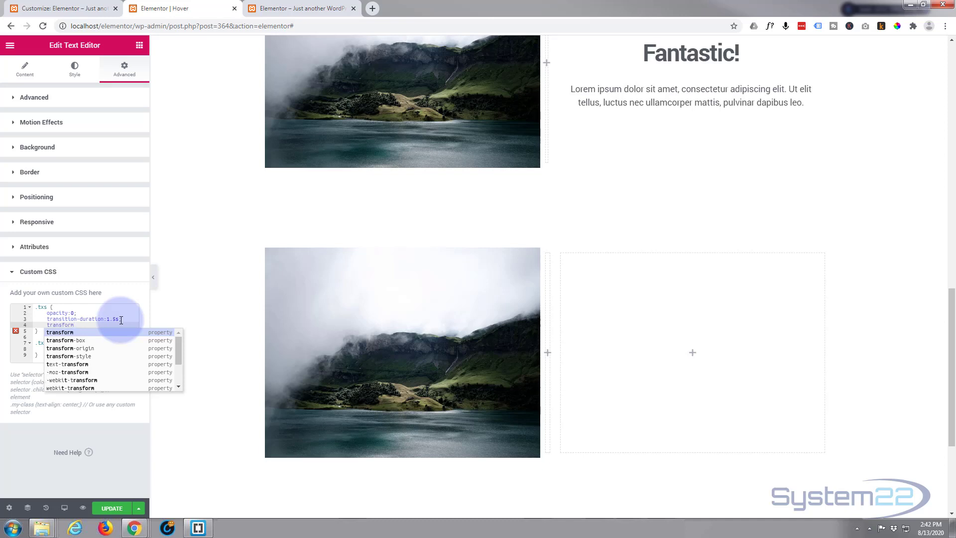
pyautogui.write(':rot')
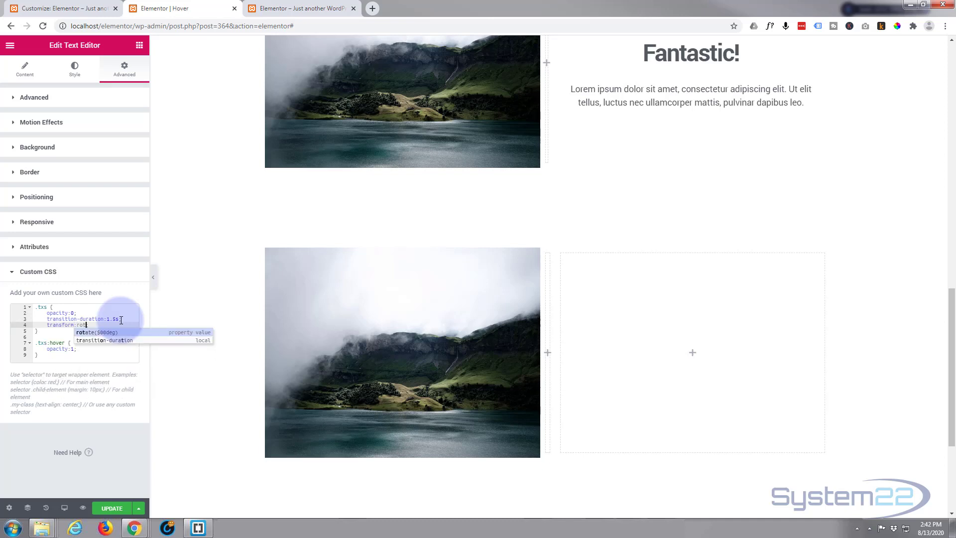
pyautogui.write('ate')
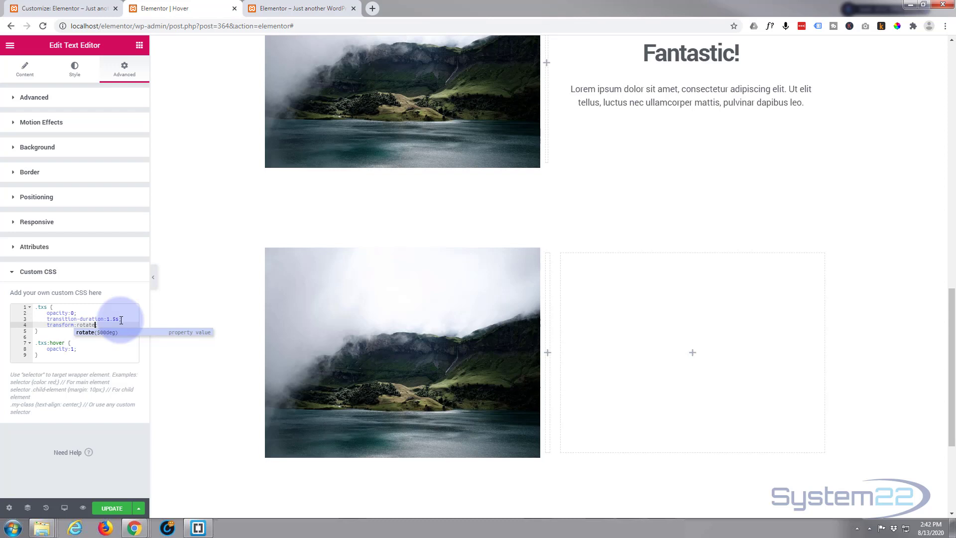
pyautogui.write('();')
pyautogui.press('Right')
pyautogui.moveTo(383, 304)
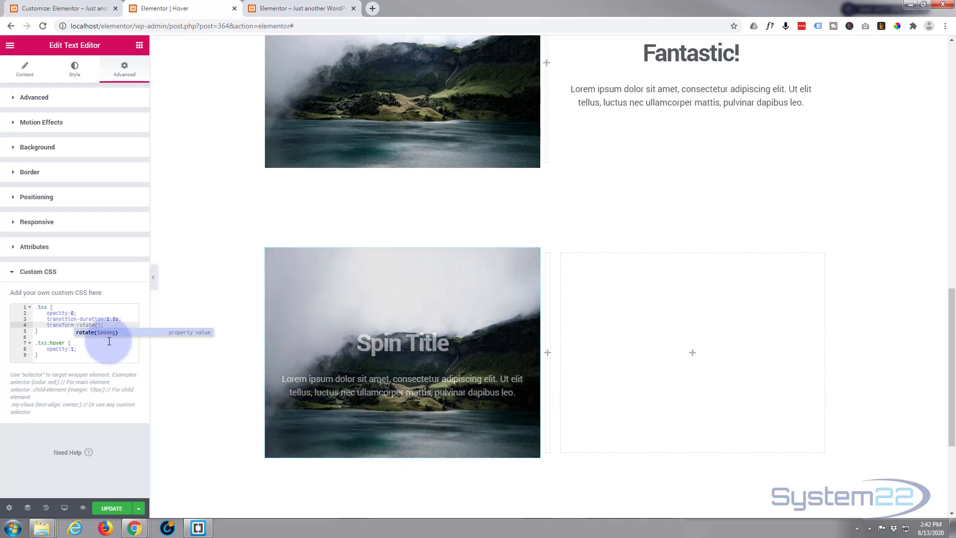
pyautogui.click(98, 324)
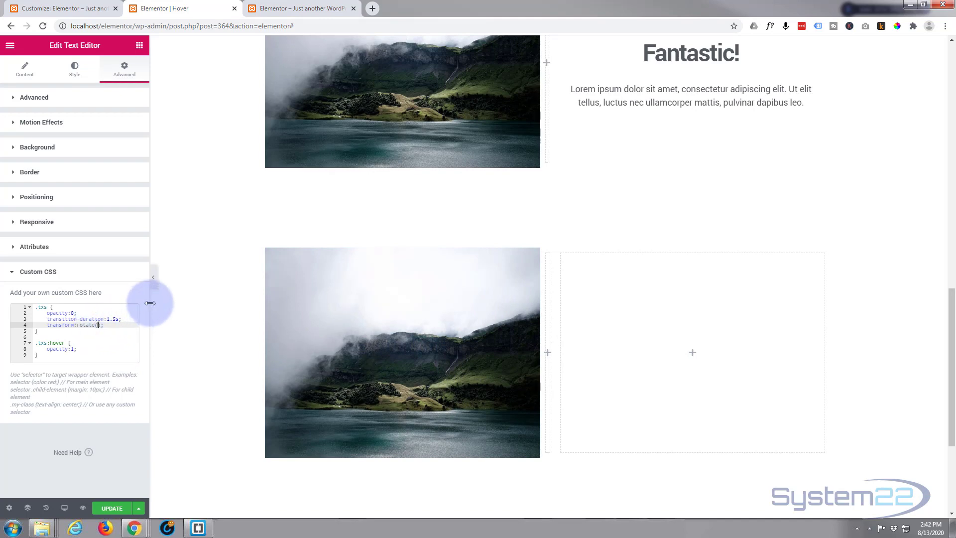
pyautogui.write('-72')
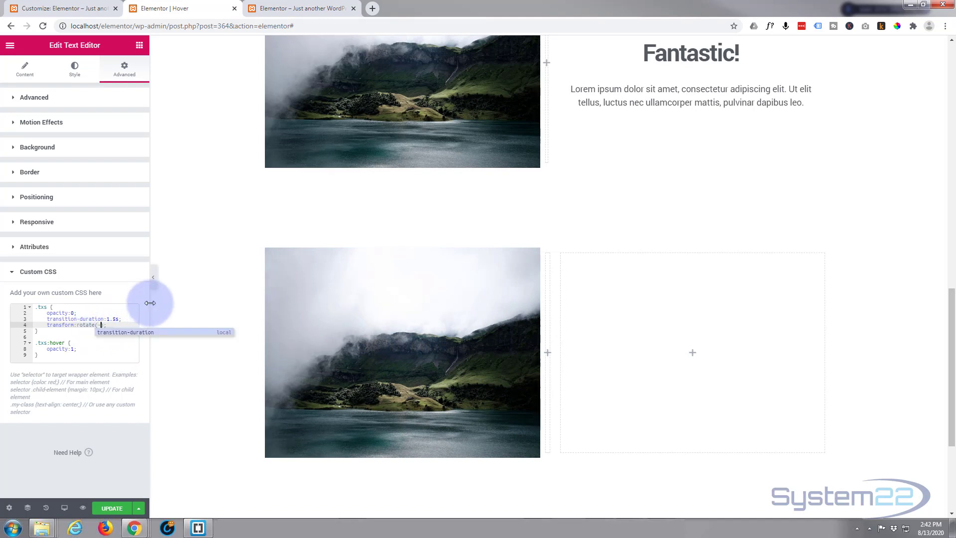
pyautogui.write('0deg')
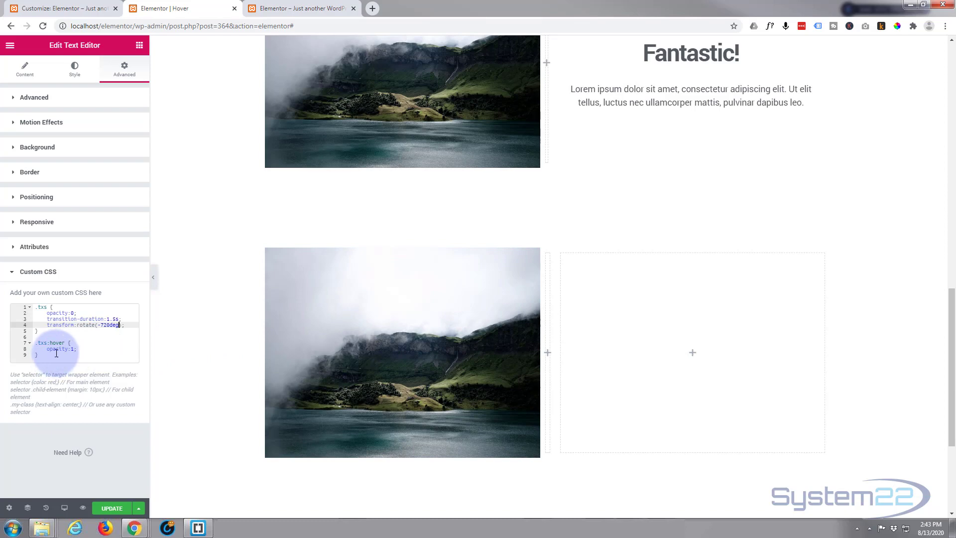
# Copy the transform line into the .txs:hover rule below its opacity and set the copy's rotation to 0deg
pyautogui.moveTo(46, 327); pyautogui.dragTo(136, 323)
pyautogui.hotkey('ctrl', 'c')
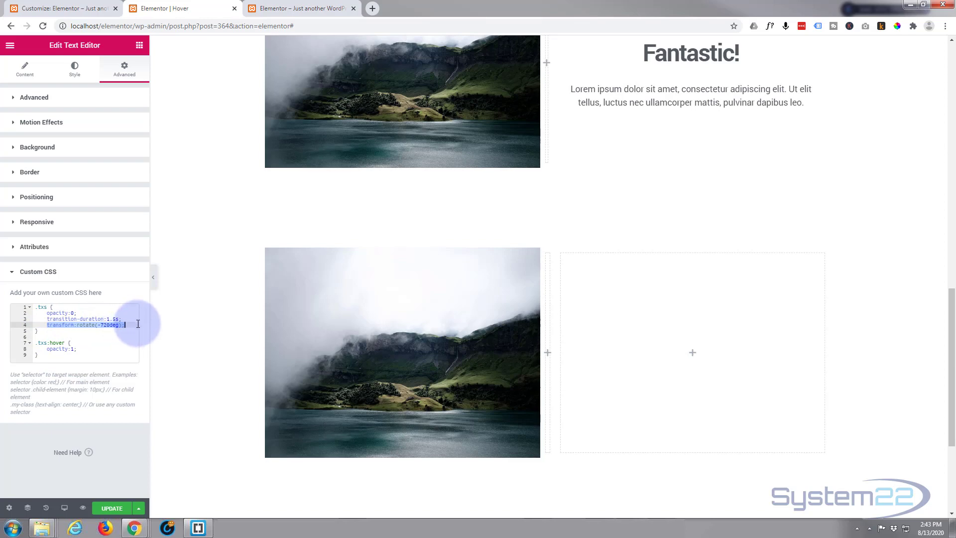
pyautogui.click(75, 350)
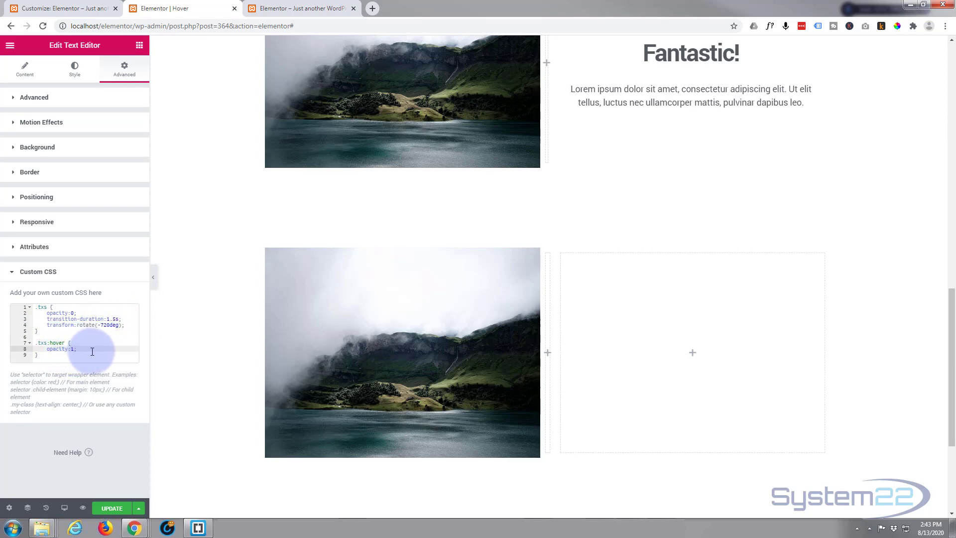
pyautogui.press('Return')
pyautogui.hotkey('ctrl', 'v')
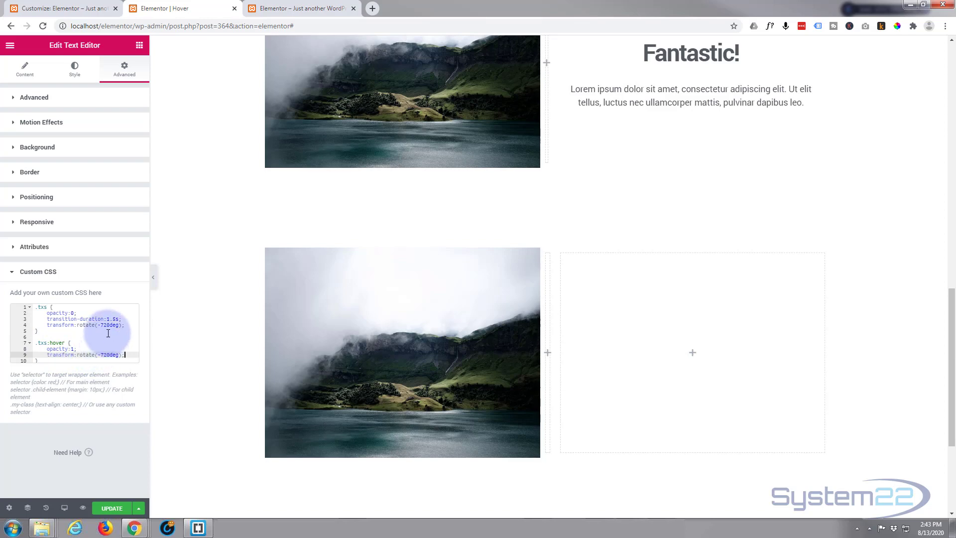
pyautogui.moveTo(97, 355); pyautogui.dragTo(110, 354)
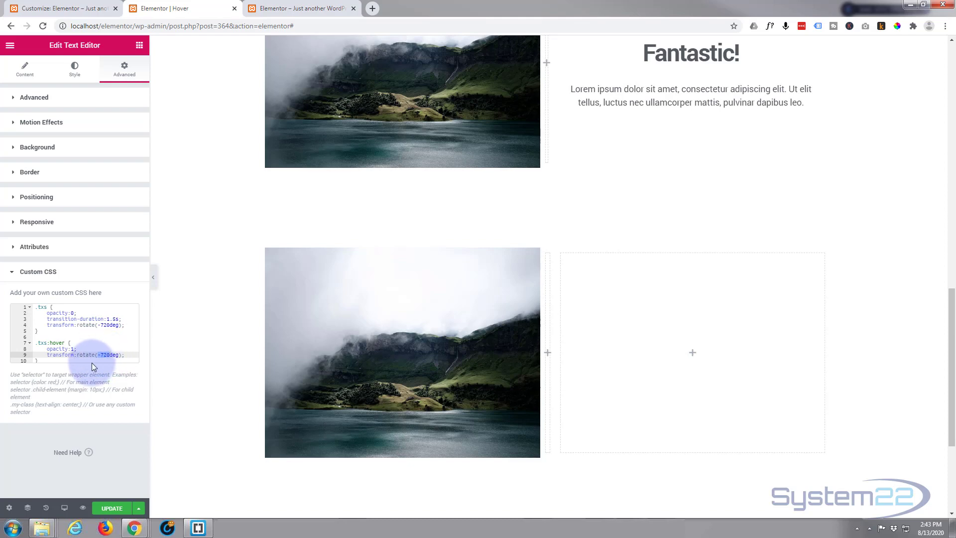
pyautogui.write('0')
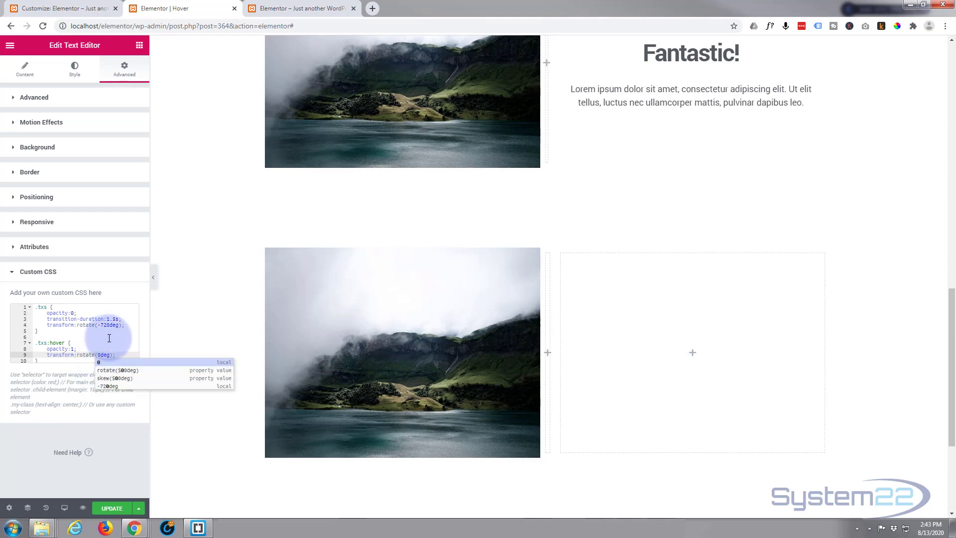
pyautogui.click(109, 339)
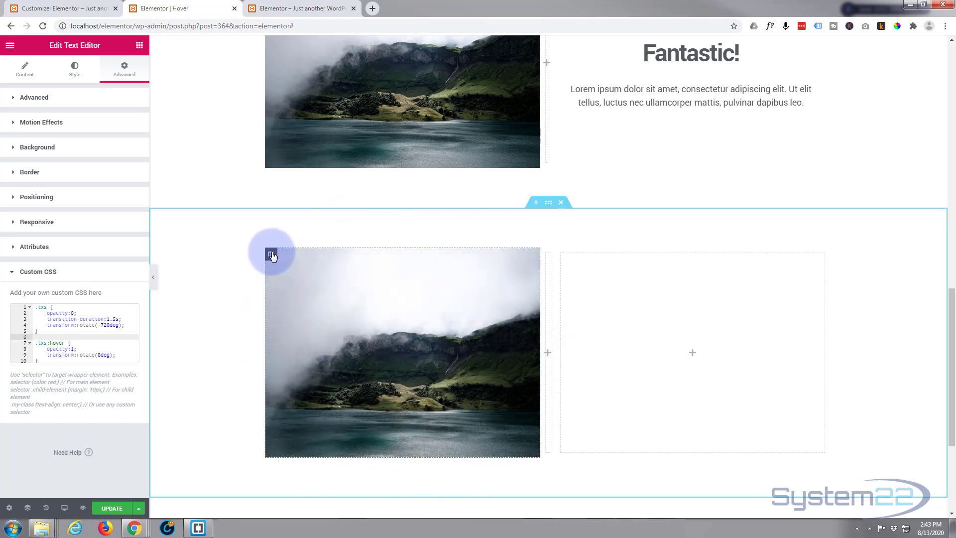
# Assign the CSS class ohd to the column that holds the Spin Title text
pyautogui.click(271, 255)
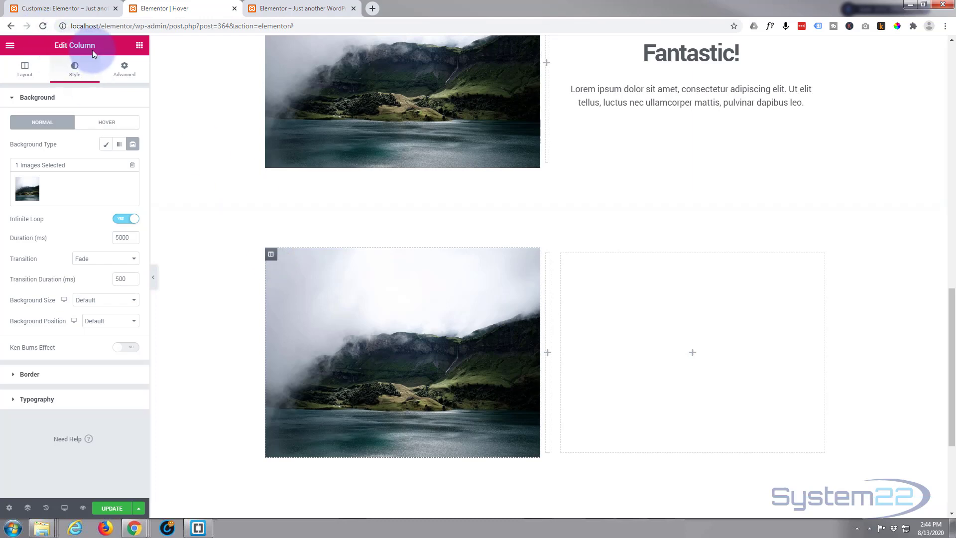
pyautogui.click(126, 71)
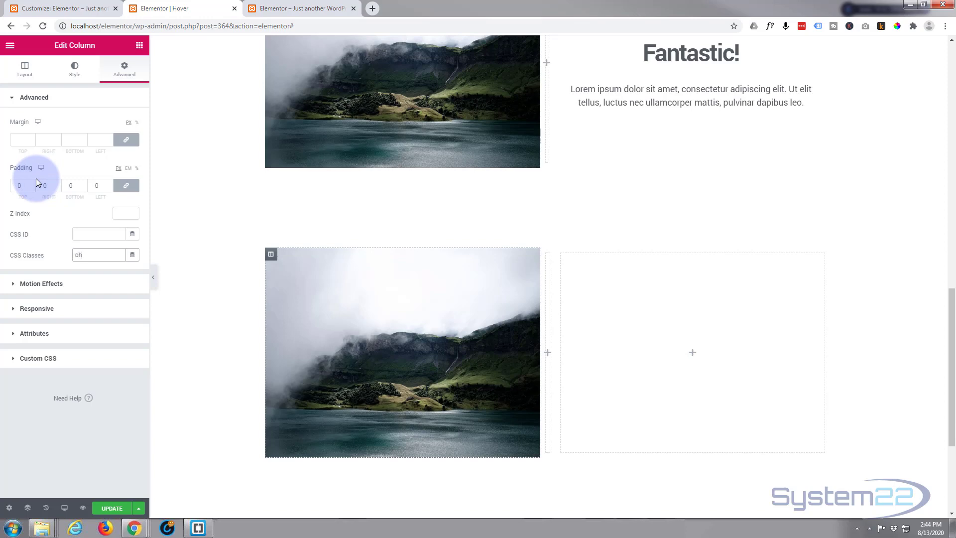
pyautogui.write('d')
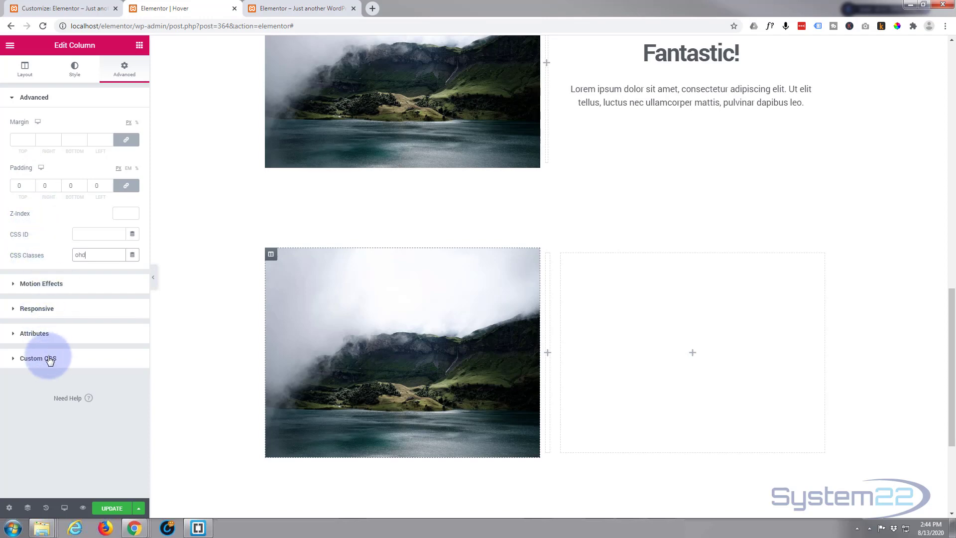
# Write an .ohd rule with overflow:hidden; in the column's custom CSS and preview the spin on the overlay
pyautogui.click(13, 361)
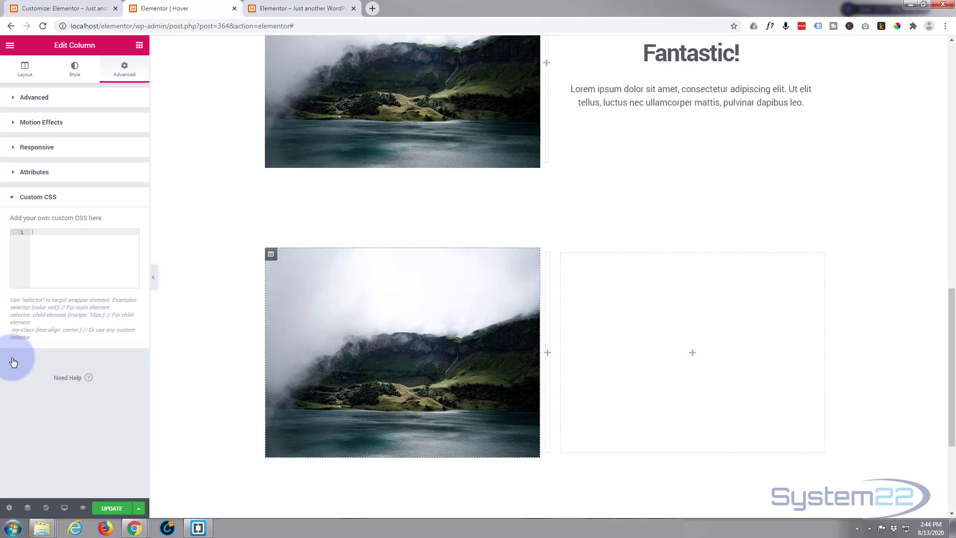
pyautogui.click(55, 233)
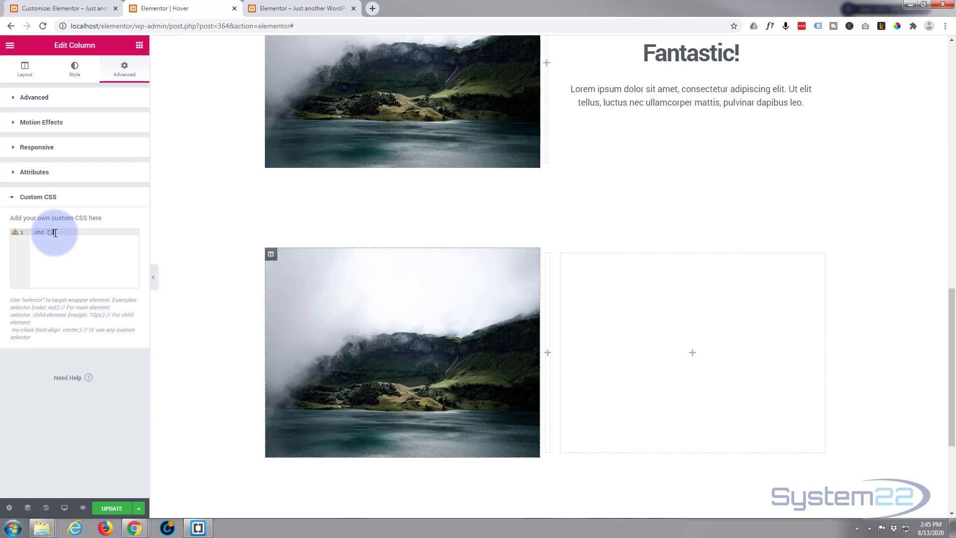
pyautogui.press('Return')
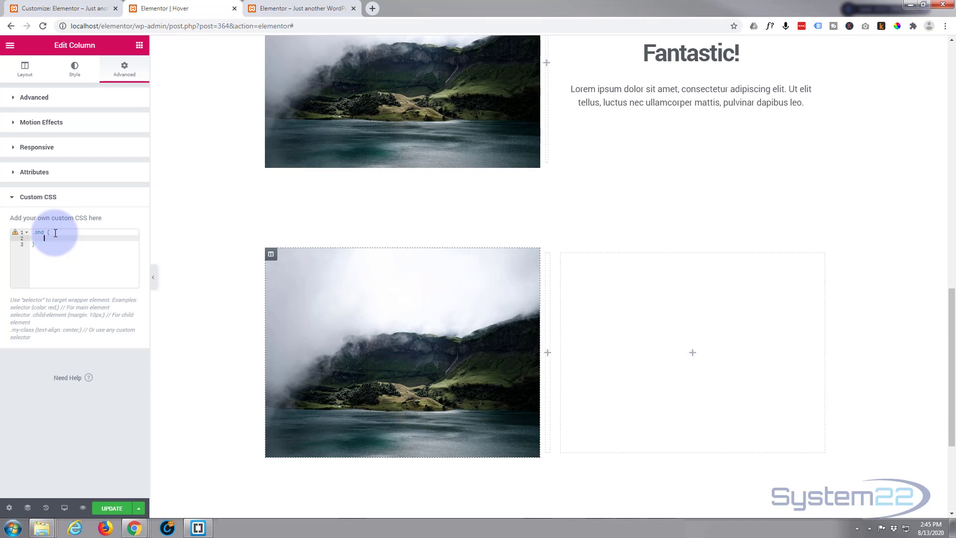
pyautogui.write('ove')
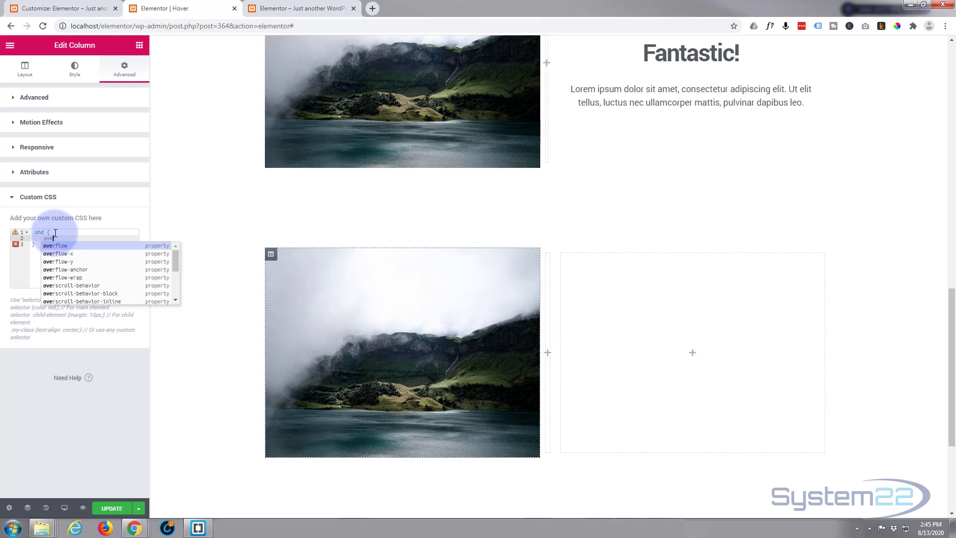
pyautogui.write('rflow')
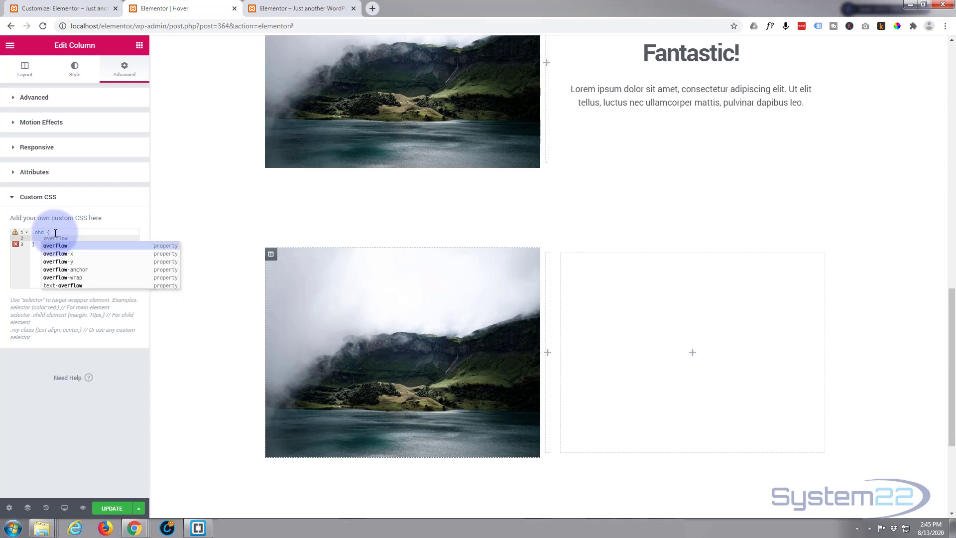
pyautogui.write(':hidde')
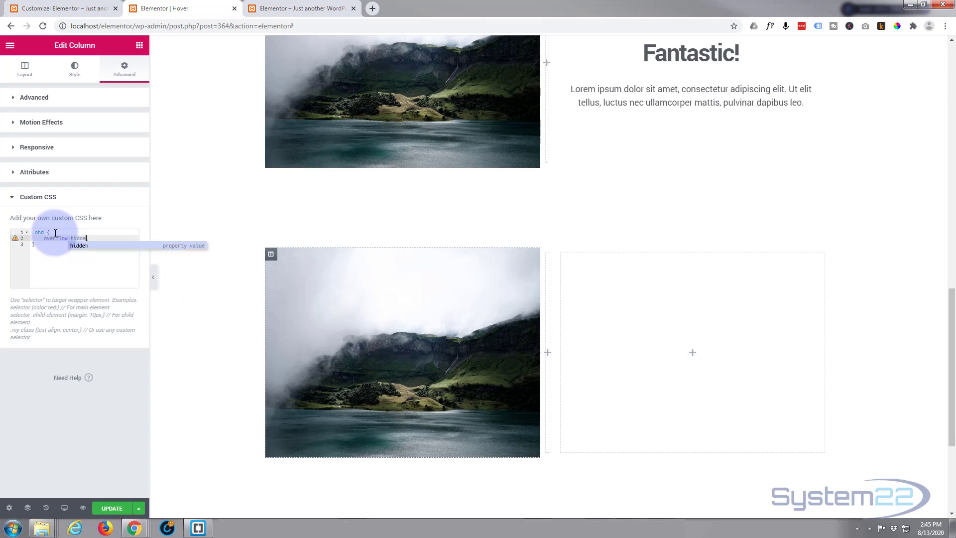
pyautogui.write('n;')
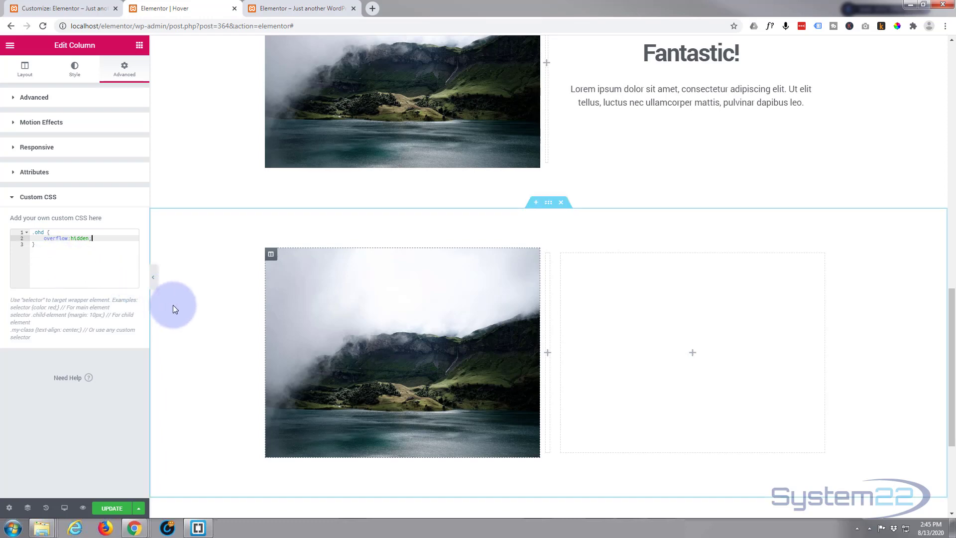
pyautogui.moveTo(303, 342)
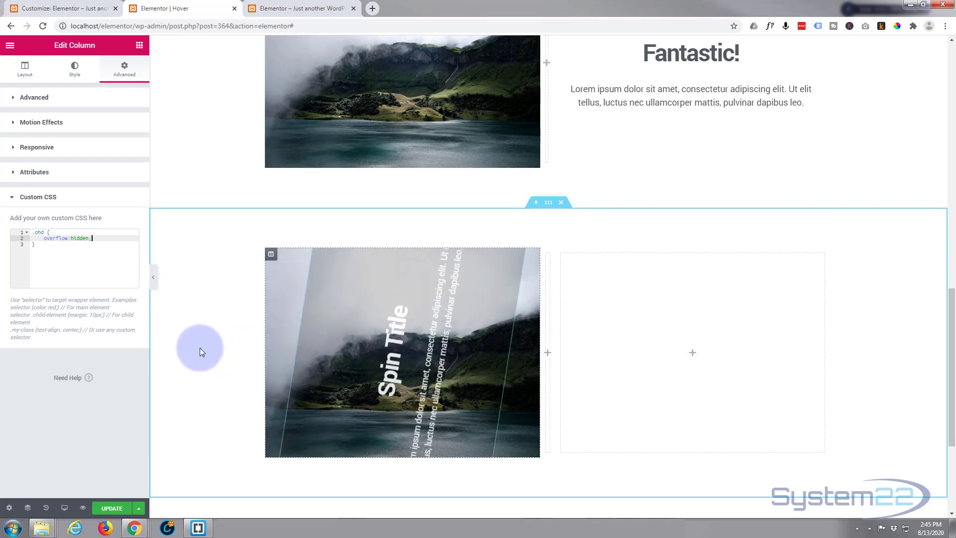
pyautogui.moveTo(341, 353)
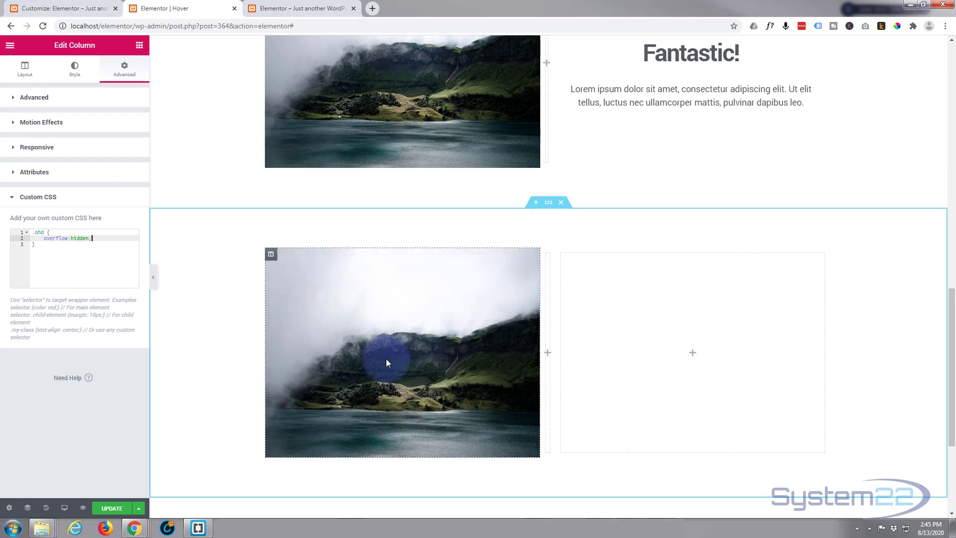
pyautogui.moveTo(387, 363)
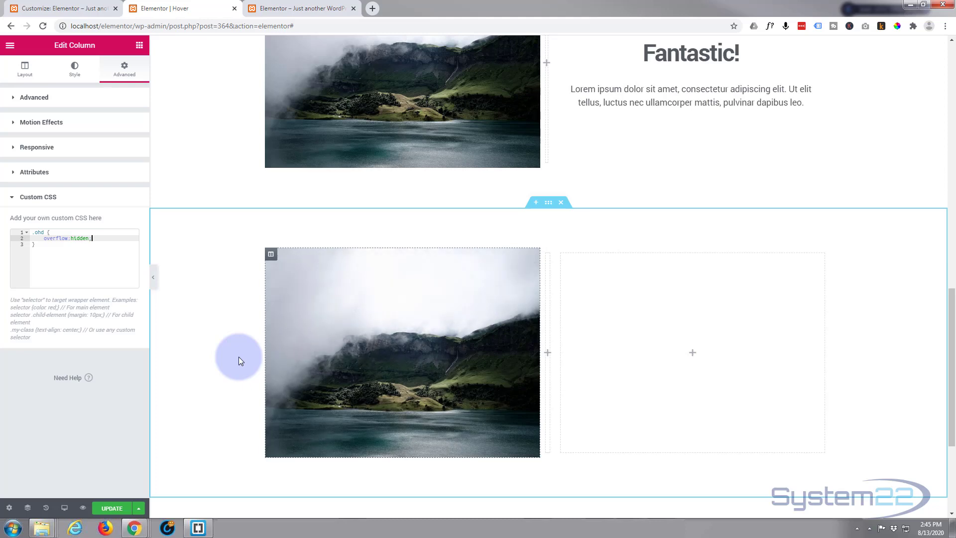
# Duplicate the Spin Title text widget and move the copy into the empty column beside the landscape image
pyautogui.moveTo(427, 359)
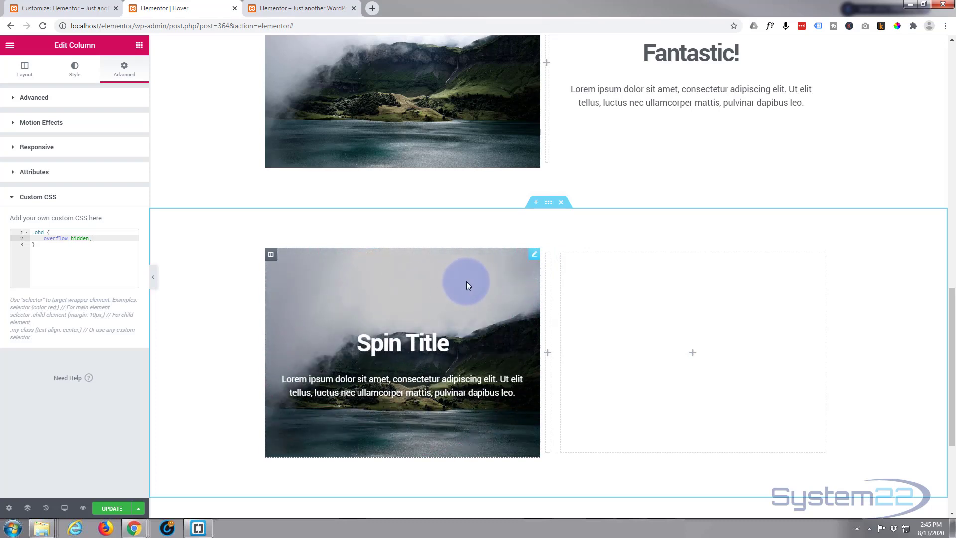
pyautogui.rightClick(533, 256)
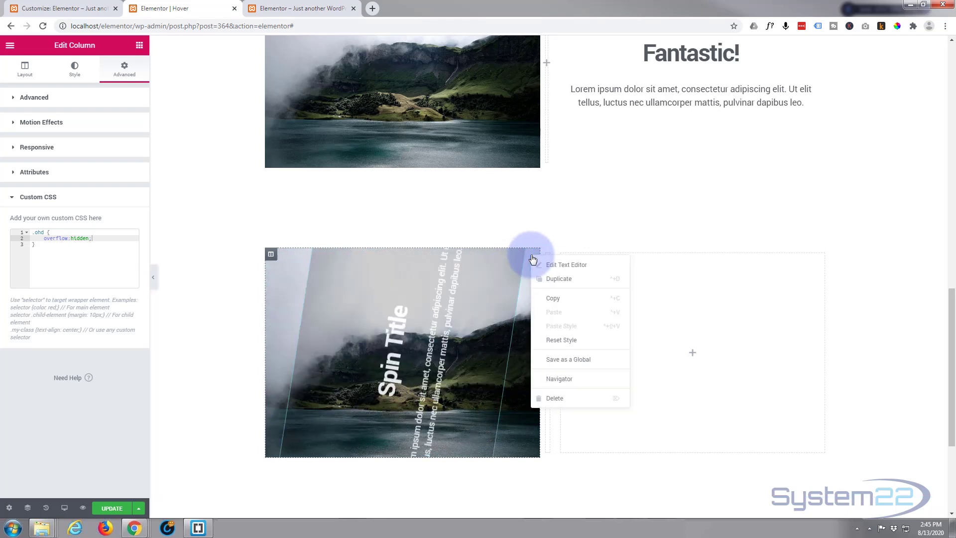
pyautogui.click(554, 284)
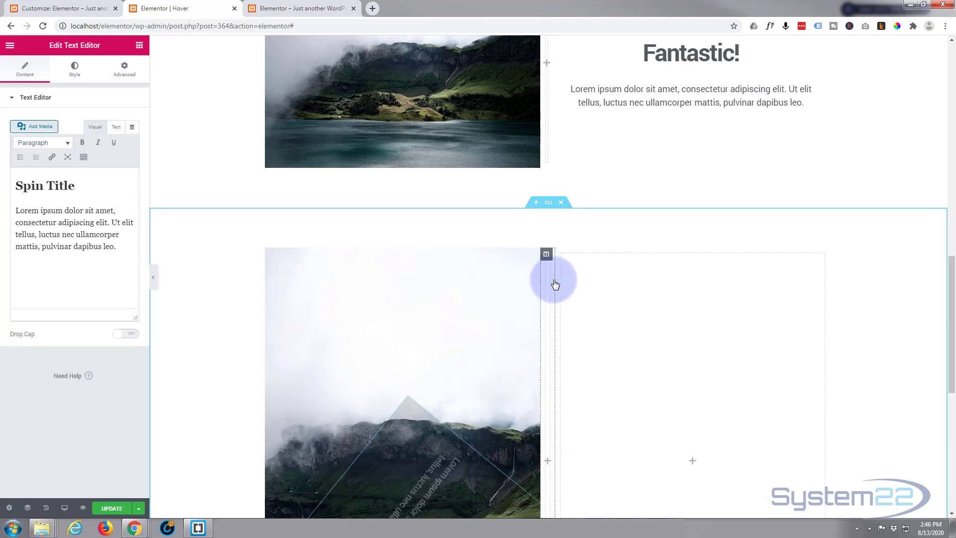
pyautogui.moveTo(534, 259); pyautogui.dragTo(617, 320)
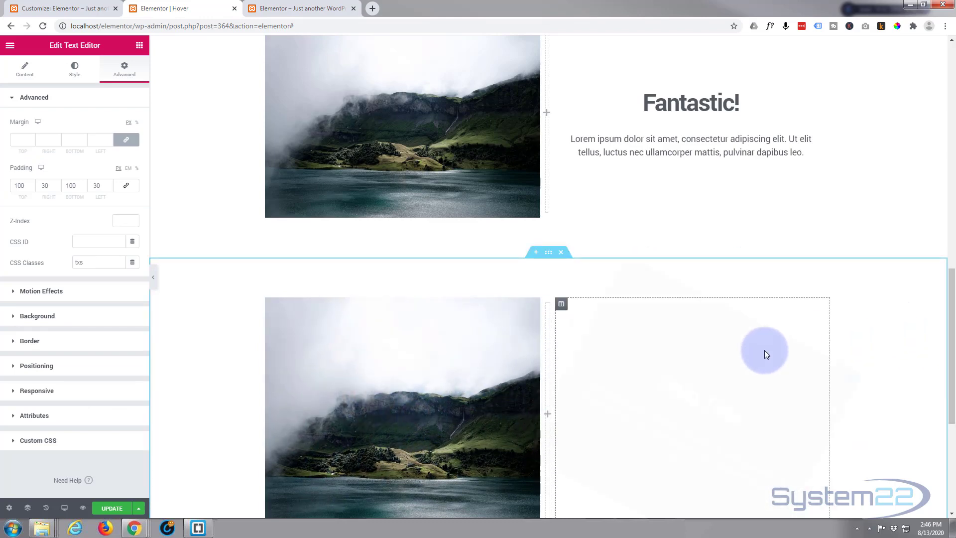
pyautogui.moveTo(709, 362)
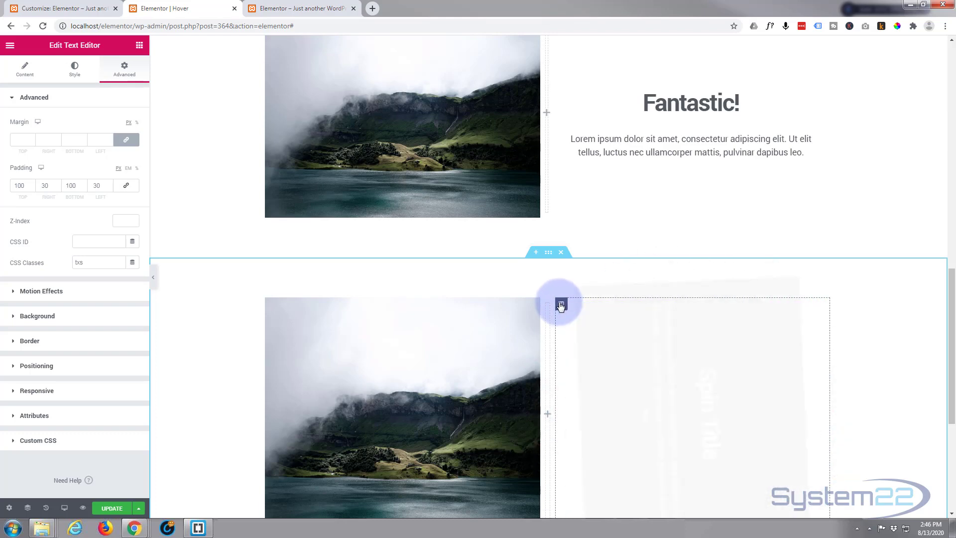
# Set the padding of the column holding the copied text to 0 on all sides and assign it the CSS class ohd
pyautogui.click(561, 304)
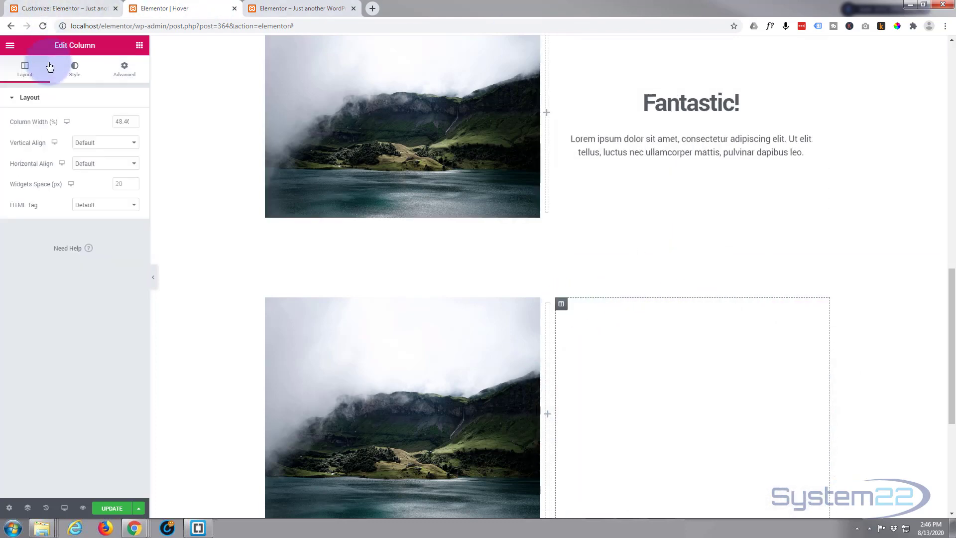
pyautogui.click(124, 75)
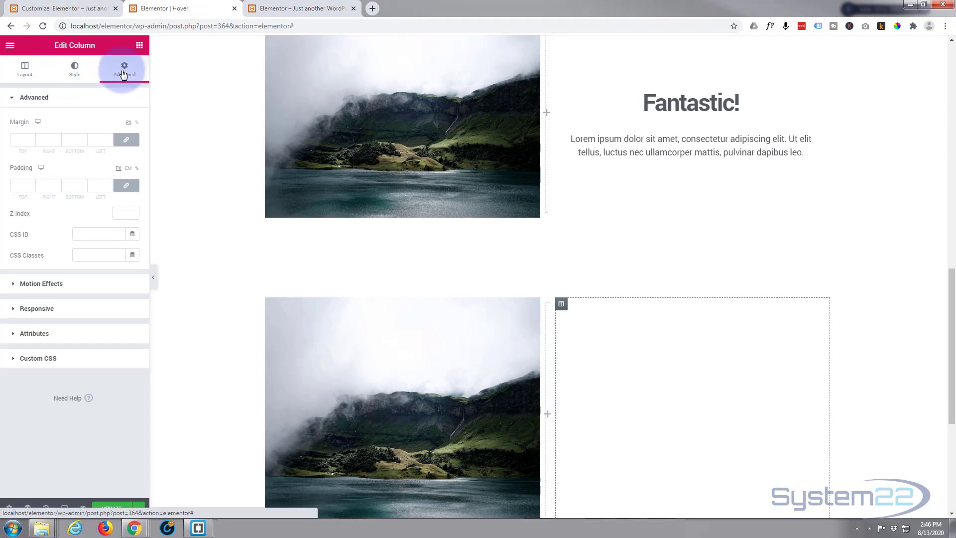
pyautogui.click(18, 184)
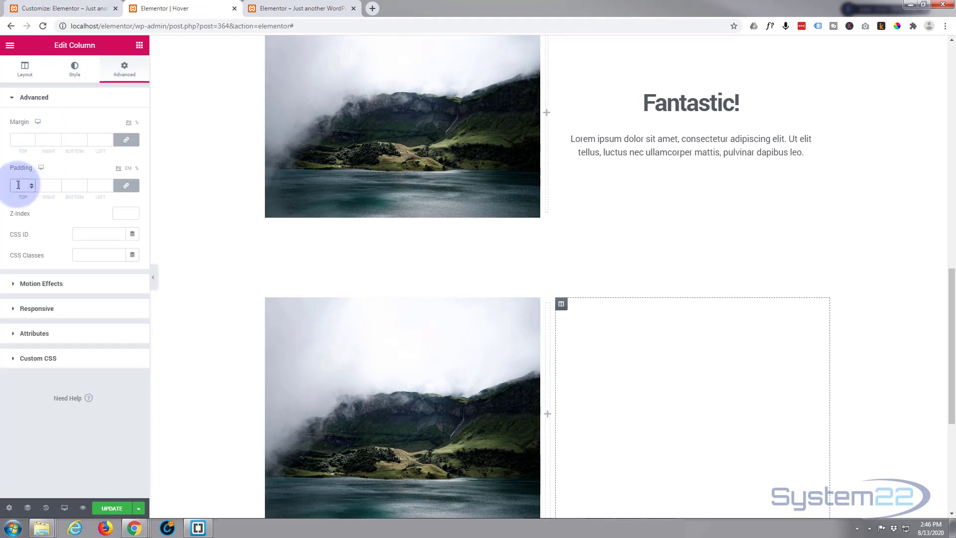
pyautogui.write('1')
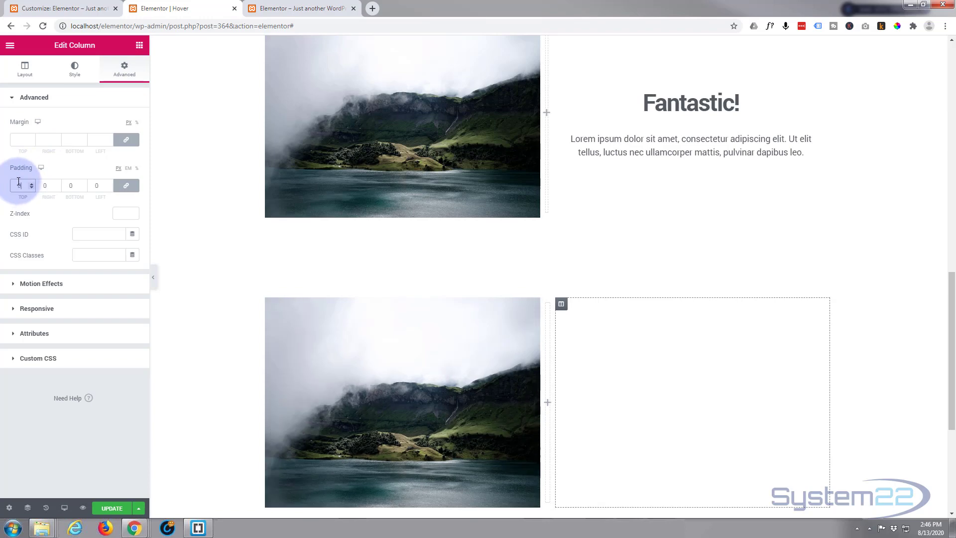
pyautogui.click(55, 254)
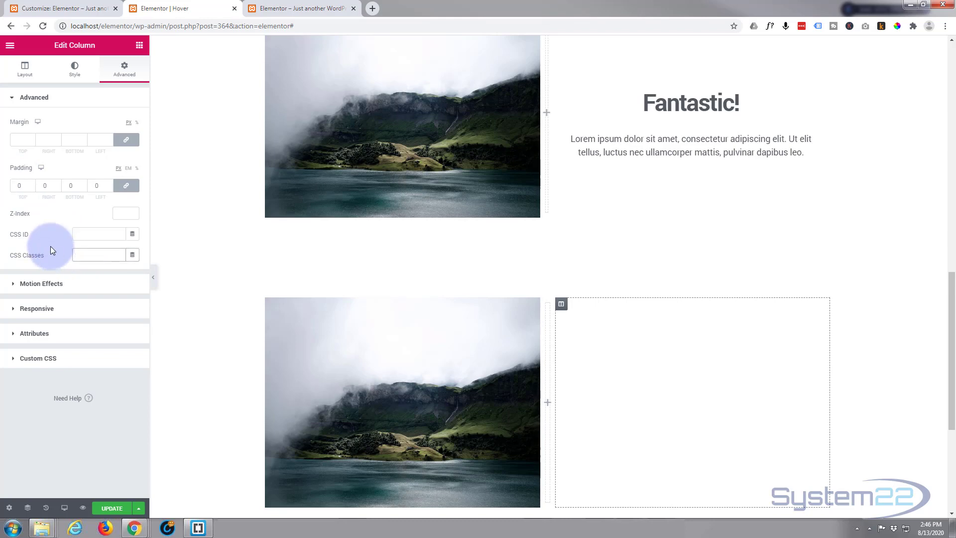
pyautogui.write('ohd')
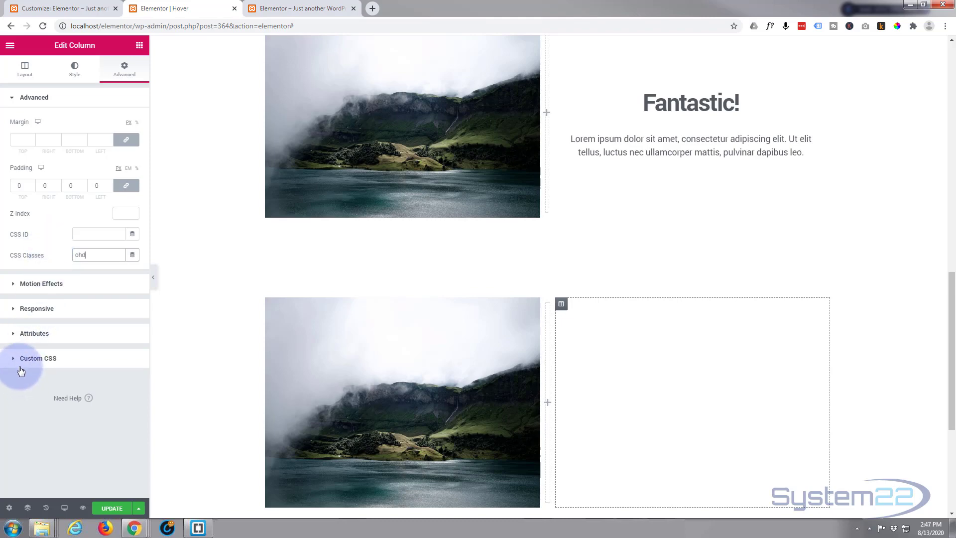
# Rename the .txs selector to .ims in both the base and hover rules of the copied text widget's custom CSS
pyautogui.click(820, 306)
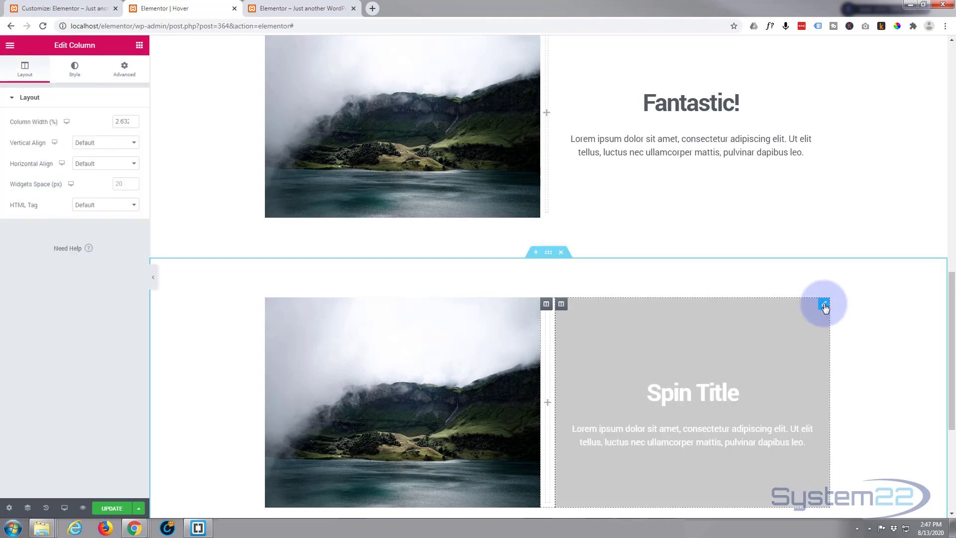
pyautogui.click(825, 305)
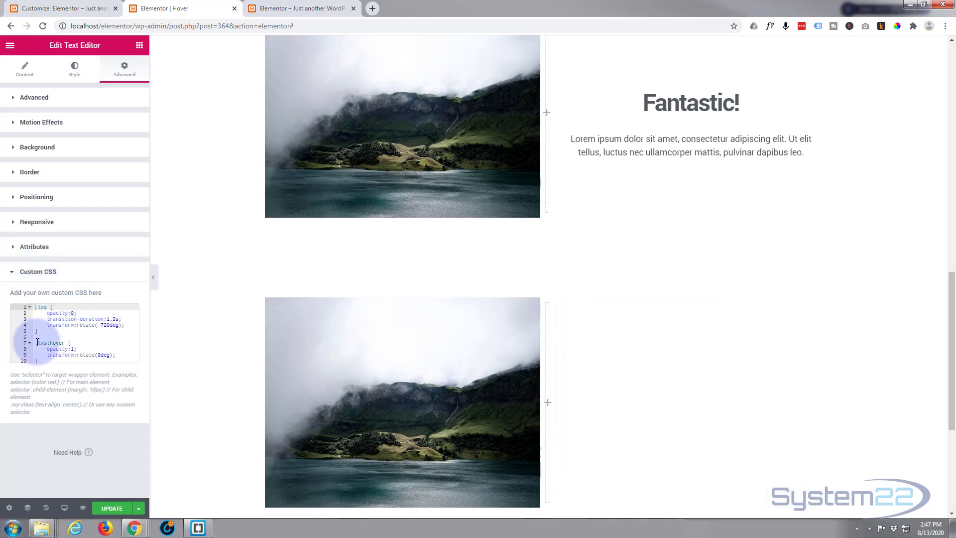
pyautogui.doubleClick(40, 308)
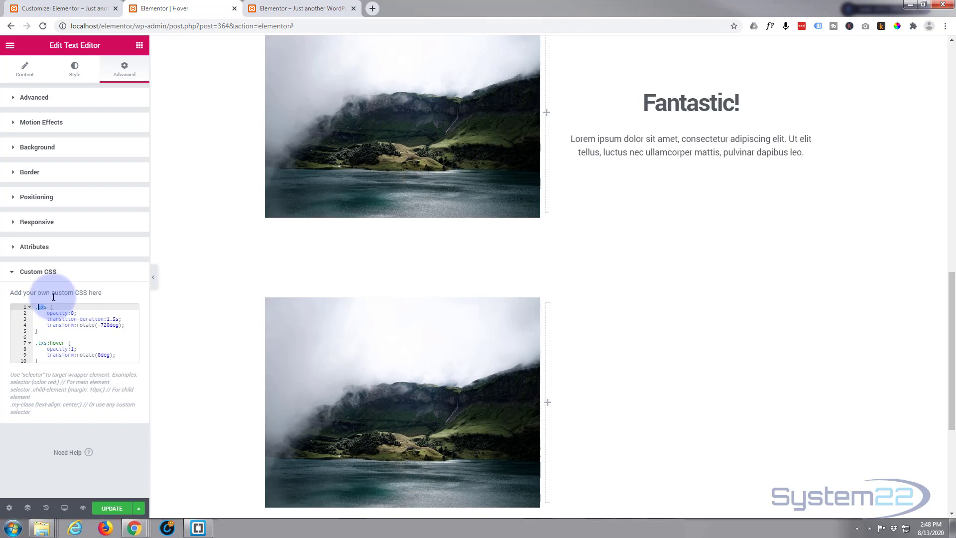
pyautogui.write('im')
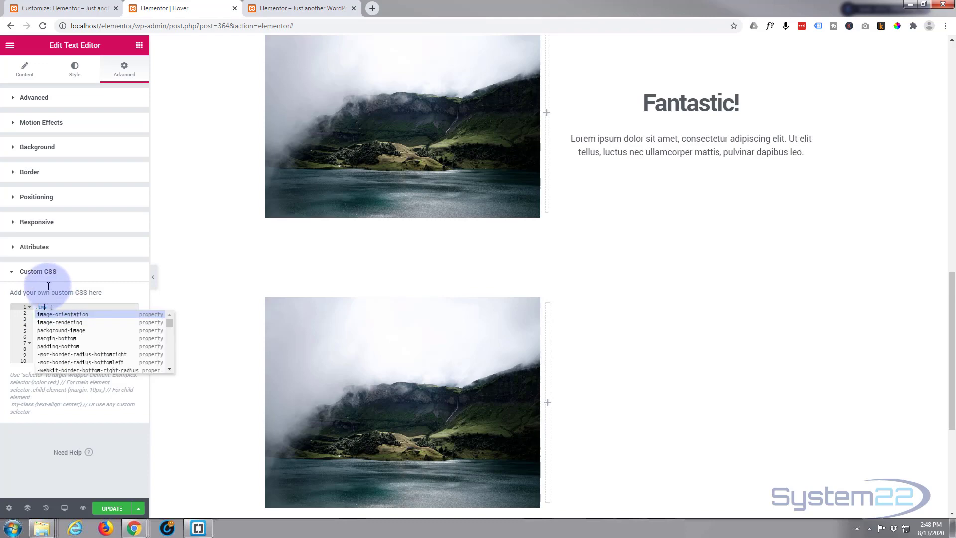
pyautogui.press('Escape')
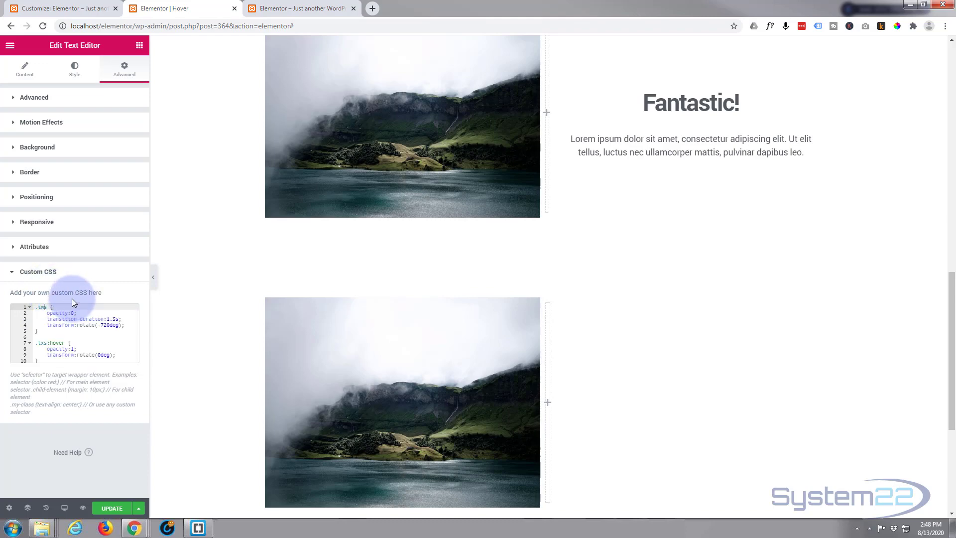
pyautogui.doubleClick(44, 343)
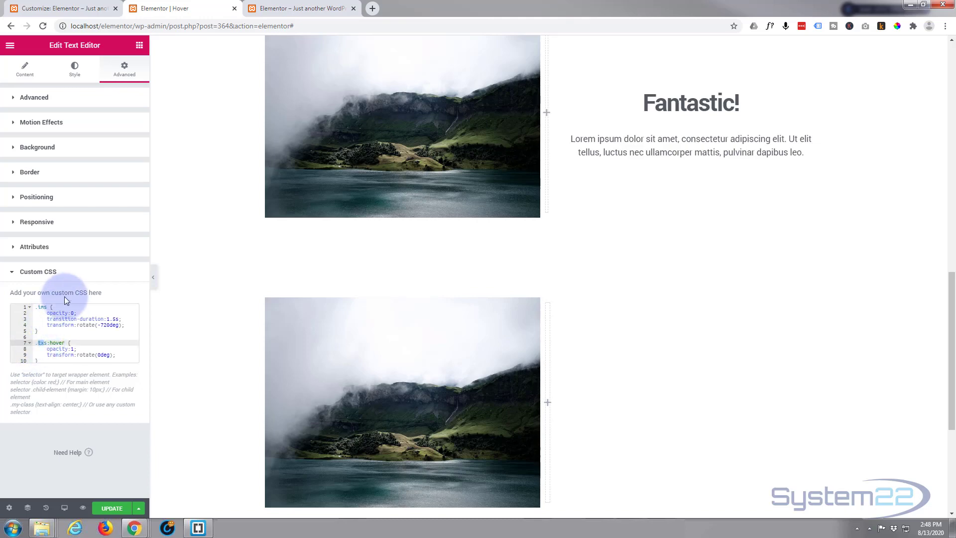
pyautogui.write('ims')
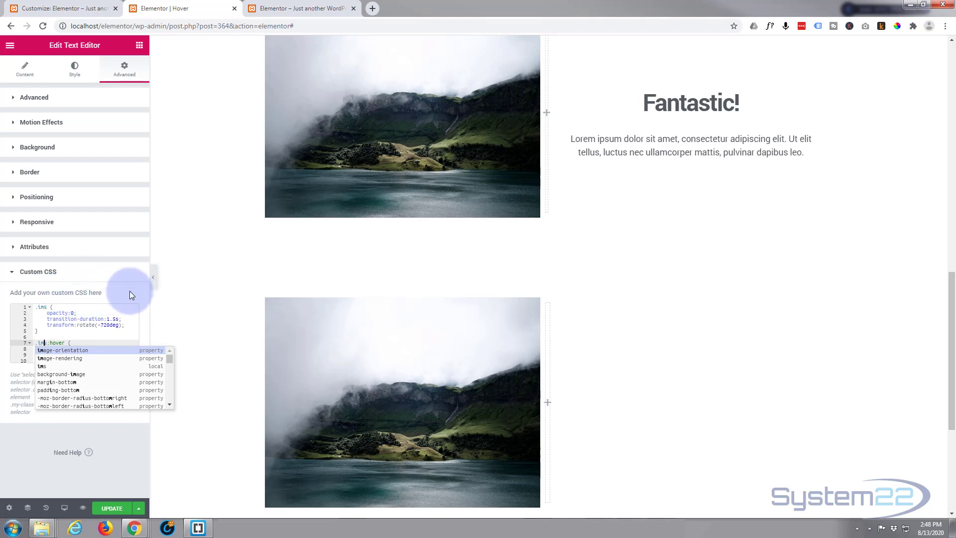
pyautogui.press('Escape')
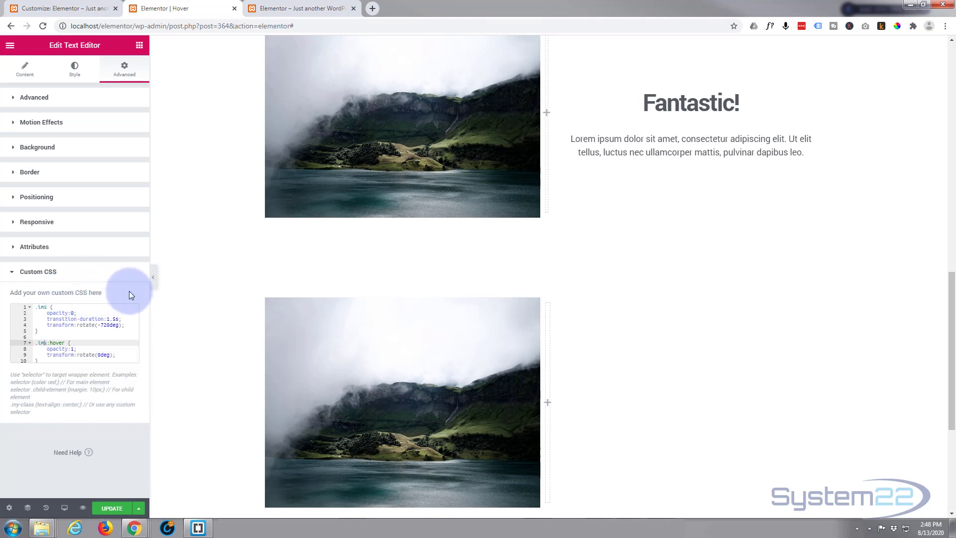
# Change the copied text widget's CSS class to ims, then review its custom CSS and preview the spin
pyautogui.click(14, 99)
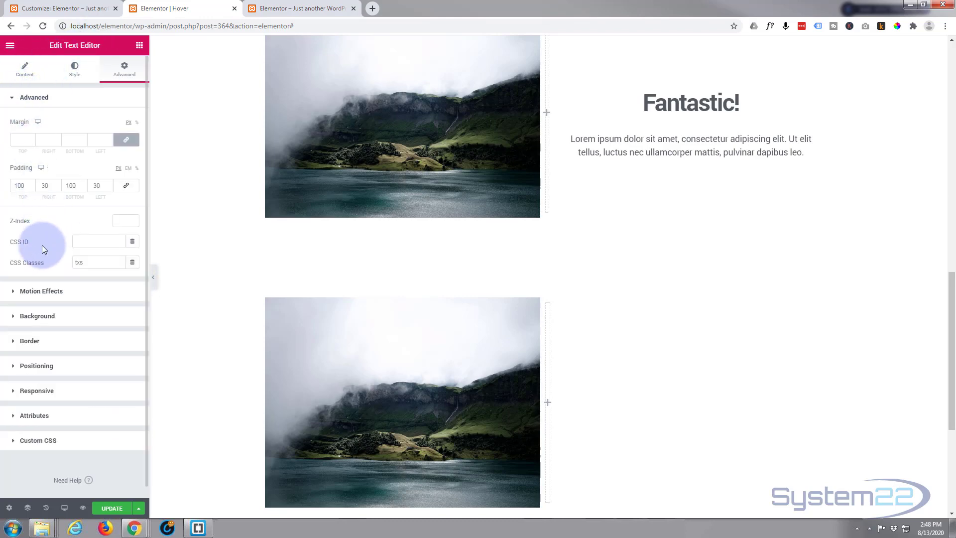
pyautogui.moveTo(80, 263); pyautogui.dragTo(68, 267)
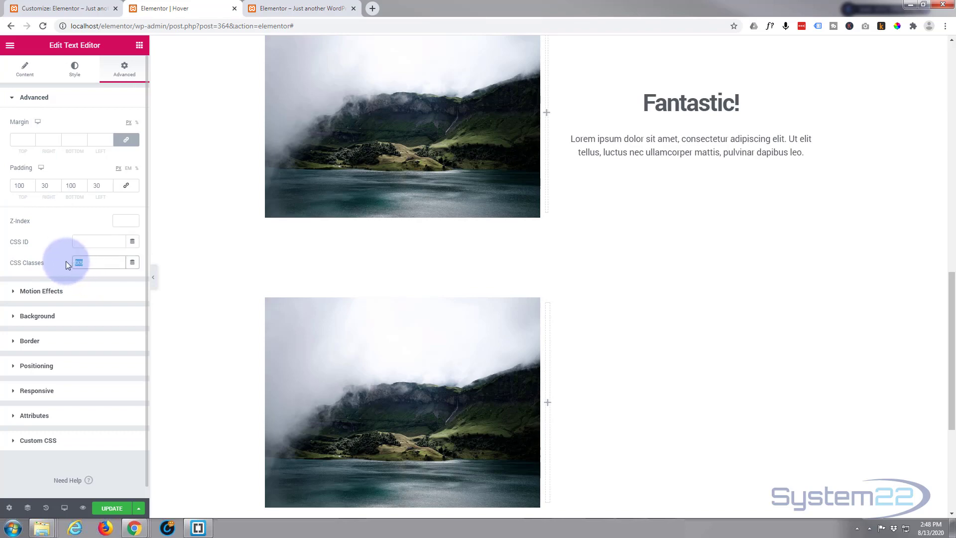
pyautogui.write('ims')
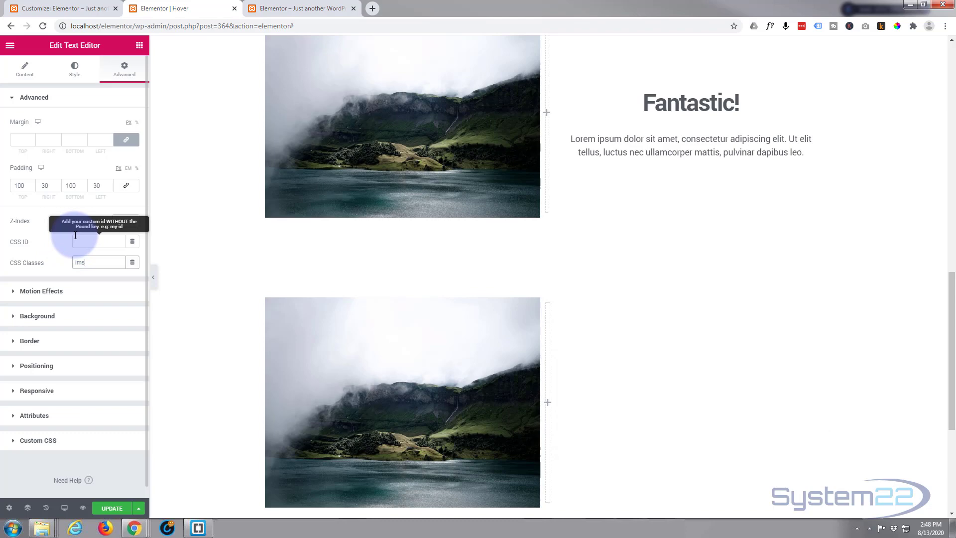
pyautogui.scroll(-1, 75, 236)
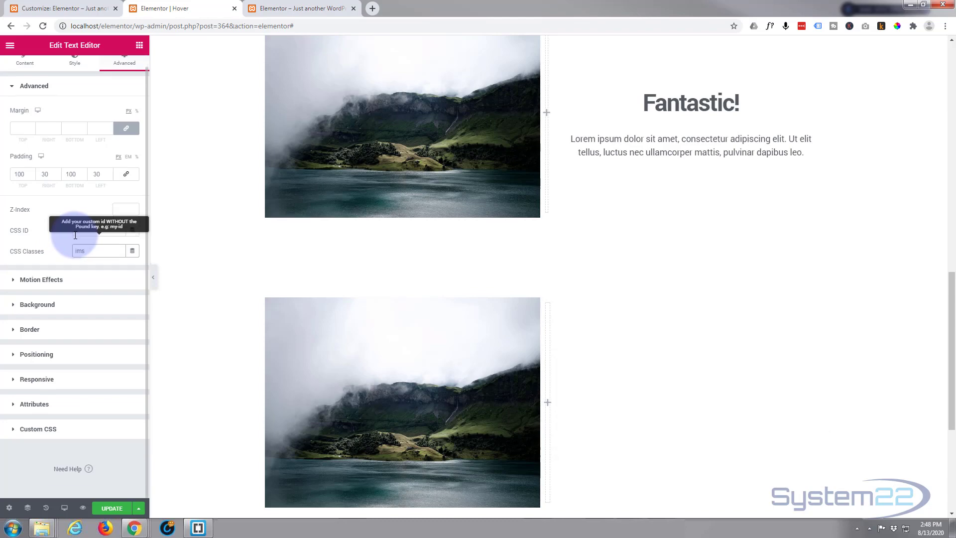
pyautogui.click(14, 432)
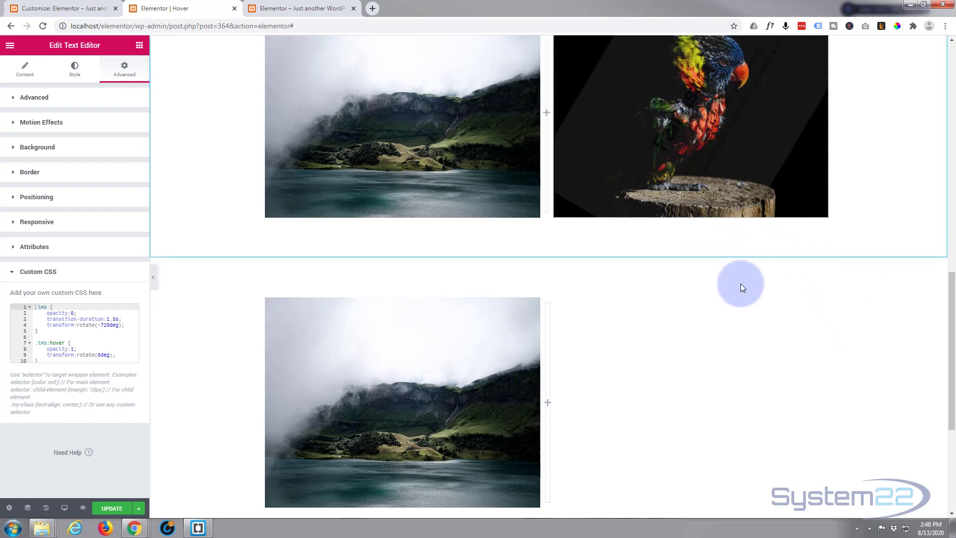
pyautogui.moveTo(742, 309)
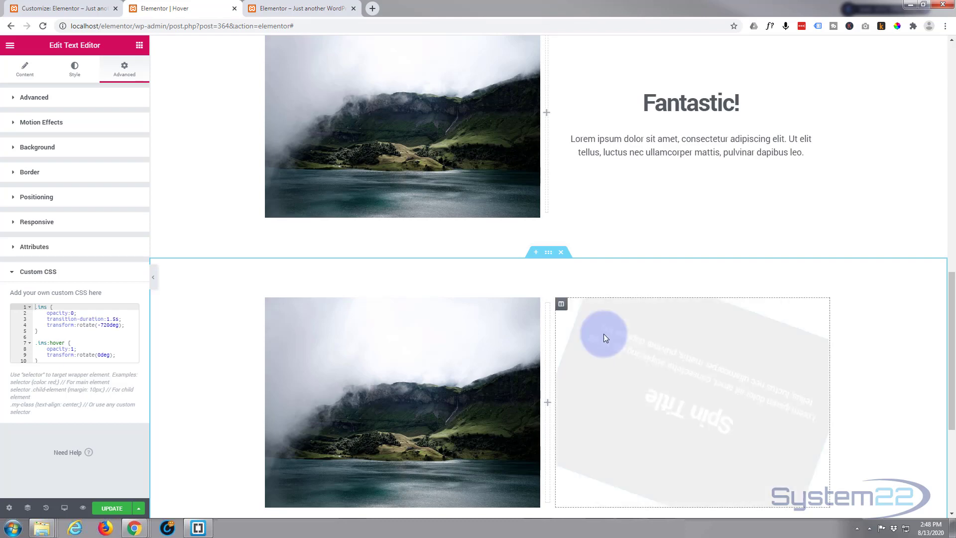
# Give the copied text's column a slideshow background with the single image of the multicoloured parrot on a stump, and preview the spinning overlay
pyautogui.click(561, 305)
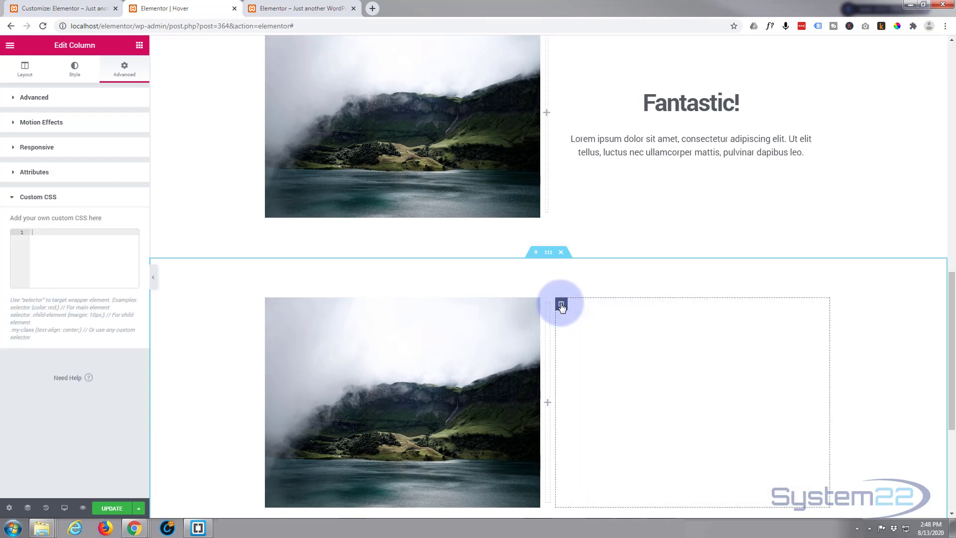
pyautogui.click(72, 70)
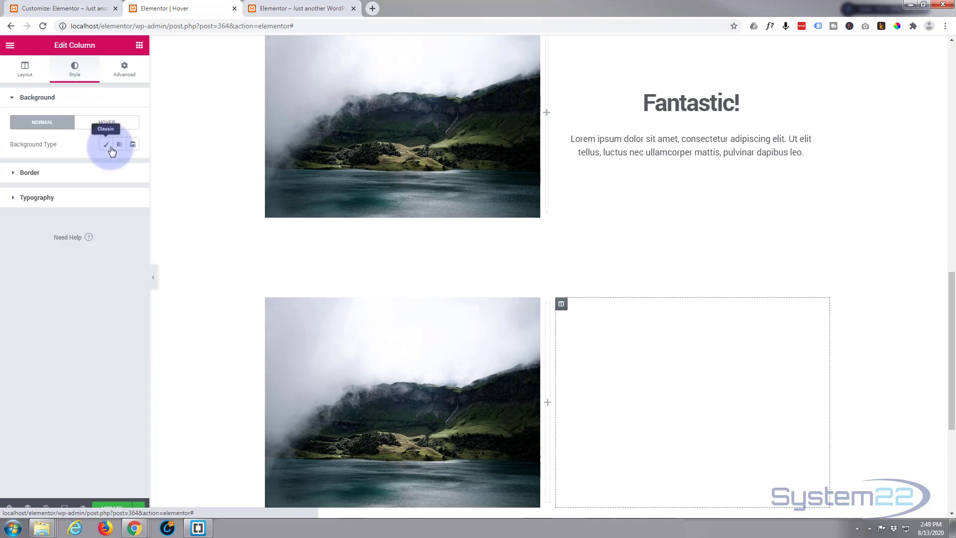
pyautogui.click(133, 144)
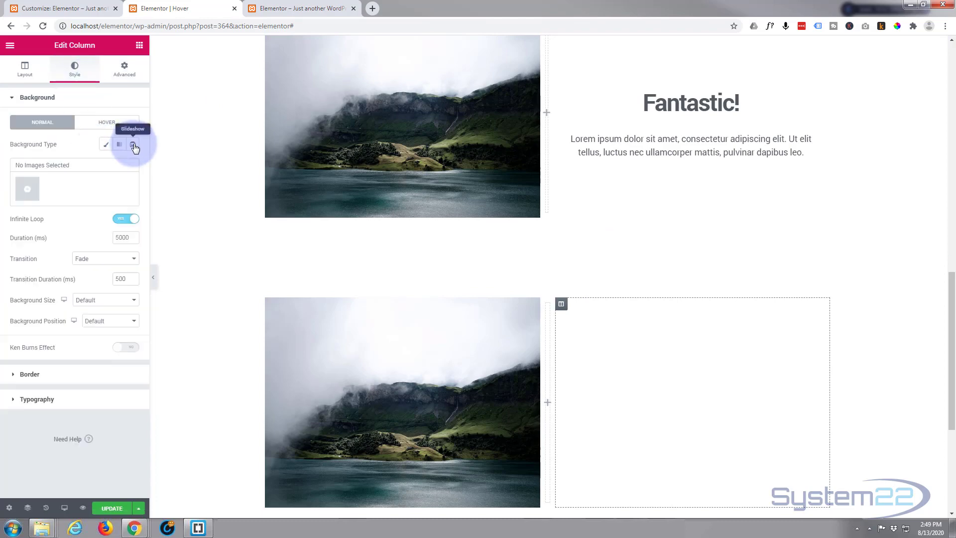
pyautogui.click(29, 187)
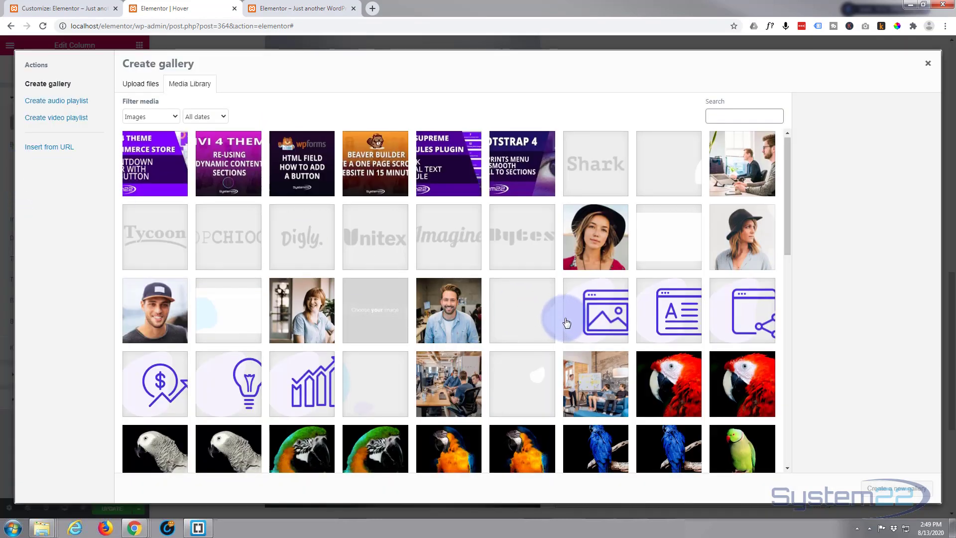
pyautogui.scroll(-6, 572, 322)
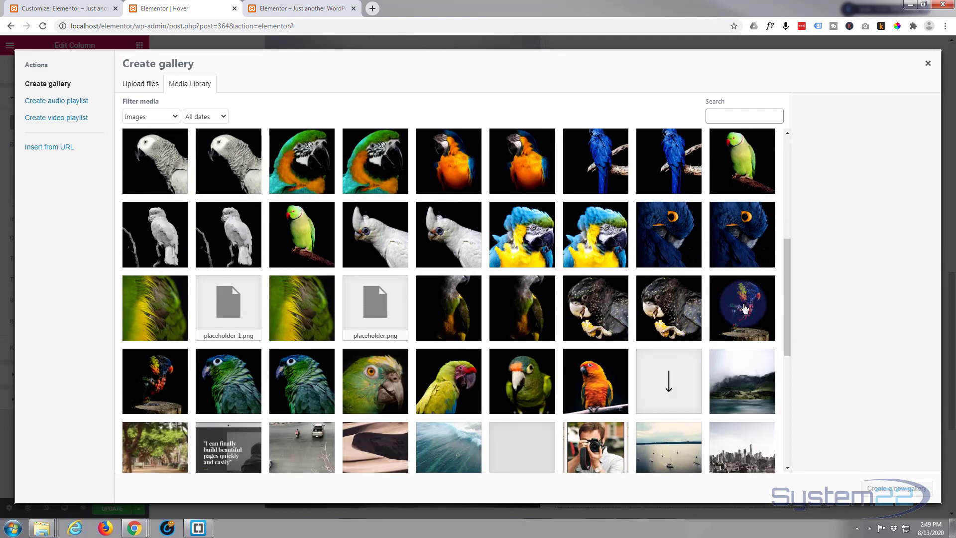
pyautogui.click(736, 306)
pyautogui.click(894, 488)
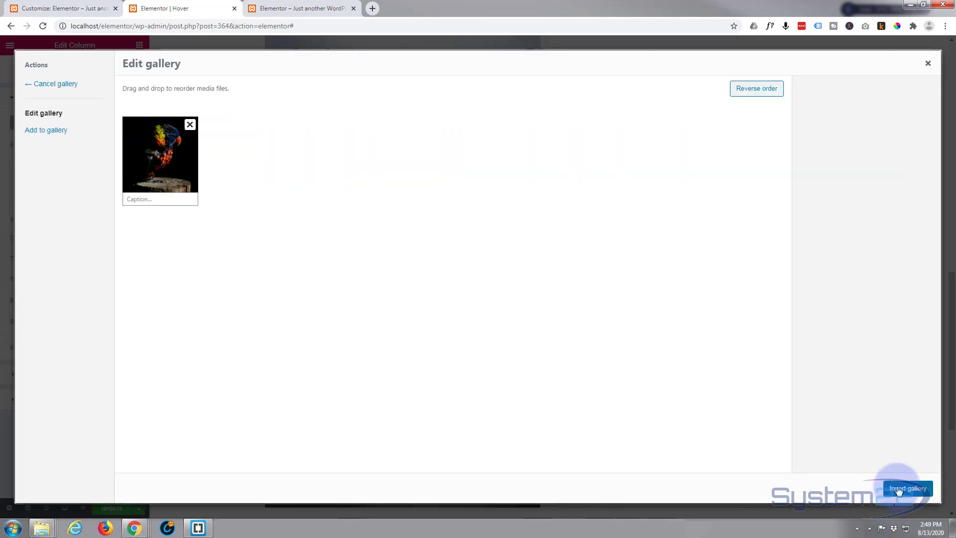
pyautogui.click(900, 490)
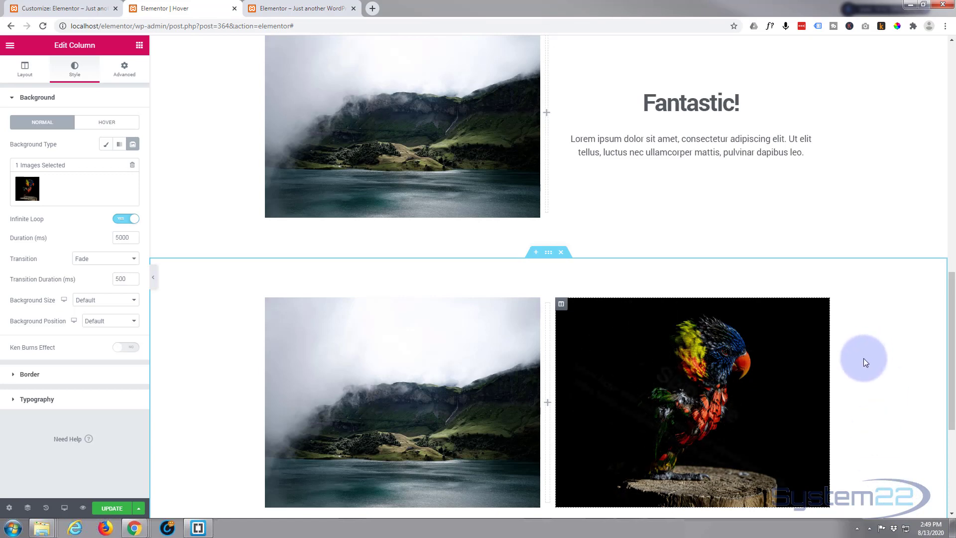
pyautogui.scroll(-2, 866, 357)
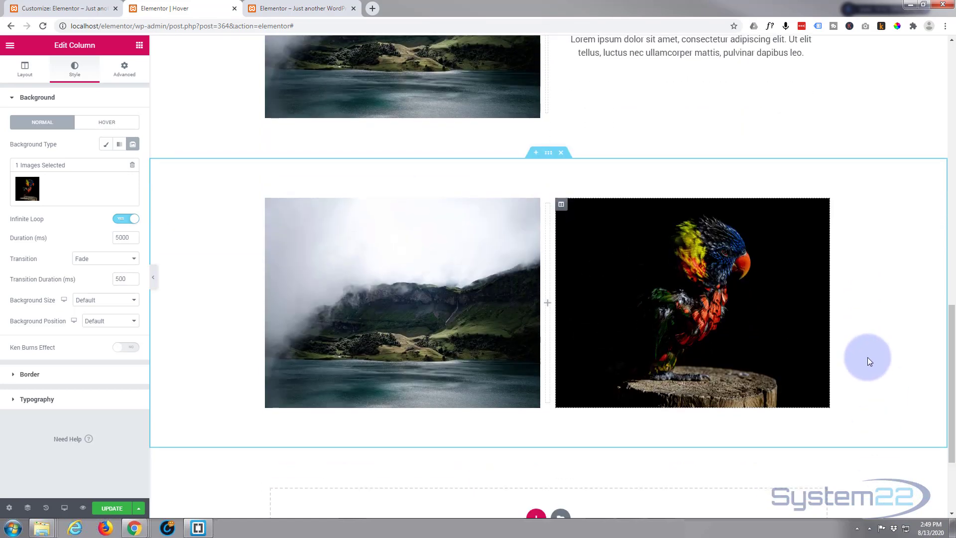
pyautogui.moveTo(712, 332)
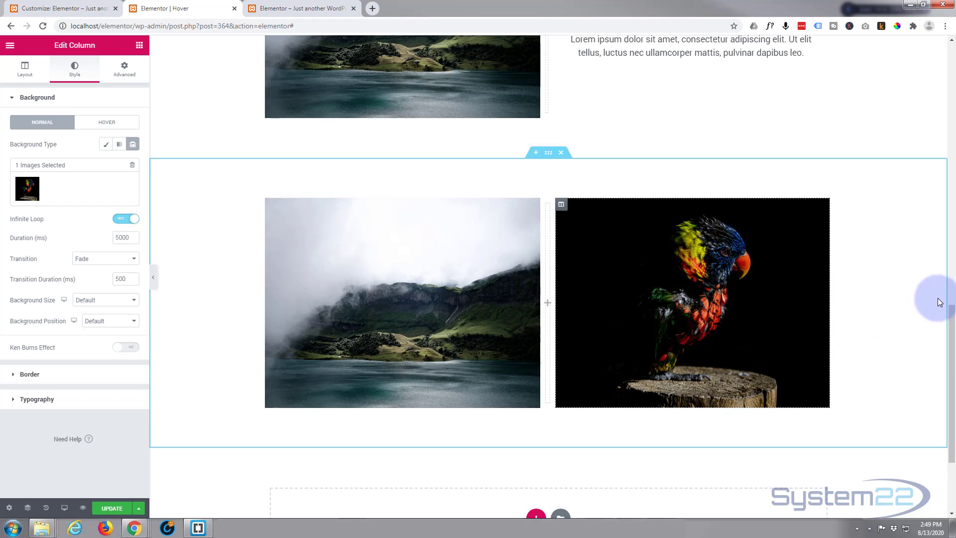
pyautogui.moveTo(780, 264)
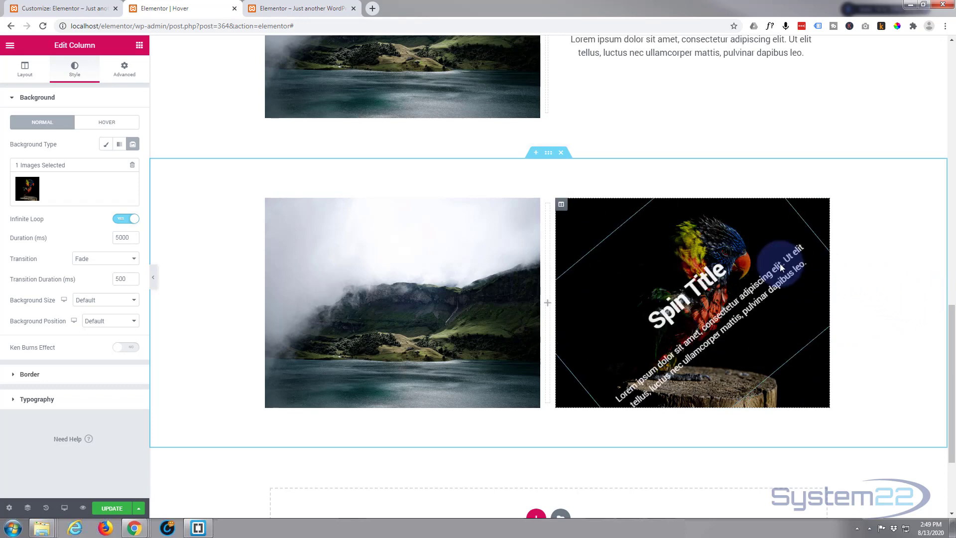
# In the parrot column text widget's custom CSS, set opacity to 1 in the .ims rule and 0 in the .ims:hover rule
pyautogui.click(824, 205)
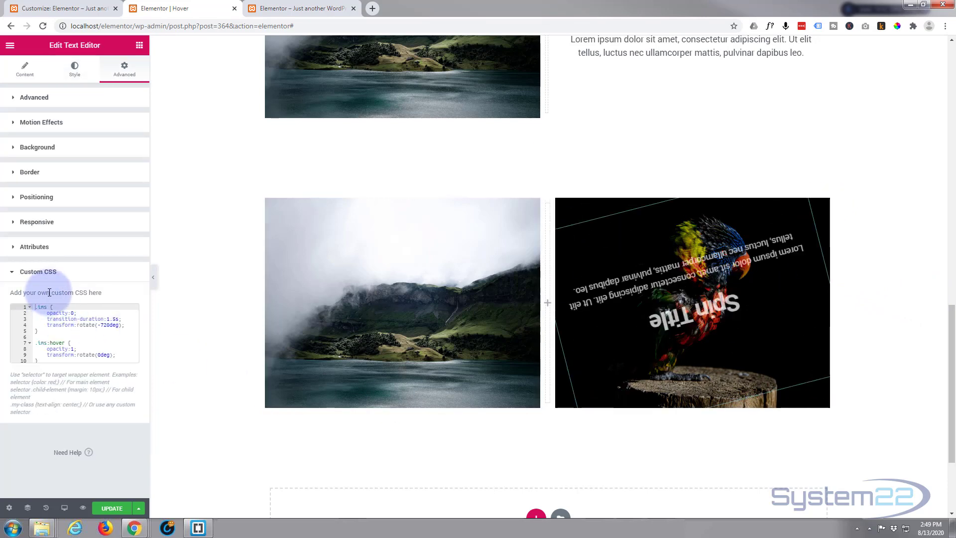
pyautogui.moveTo(60, 306); pyautogui.dragTo(35, 321)
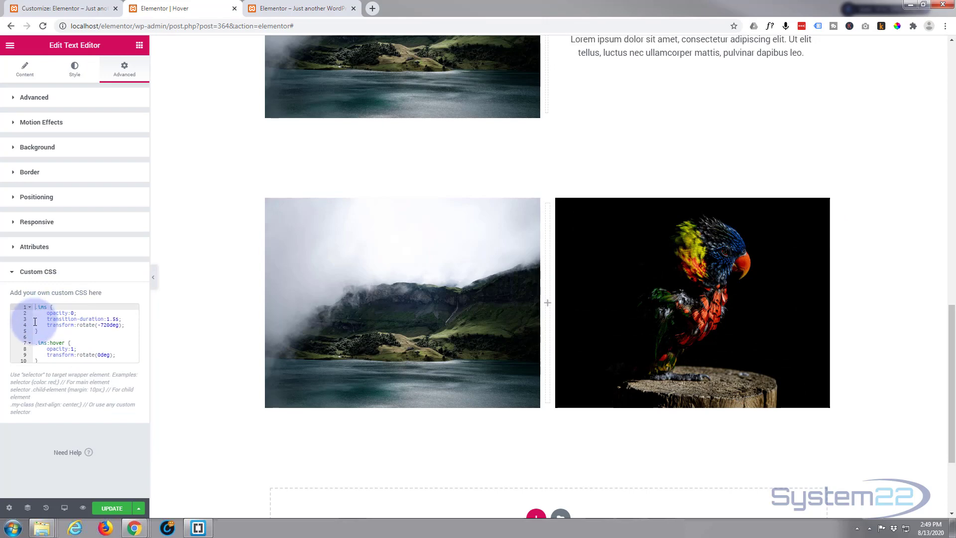
pyautogui.doubleClick(73, 312)
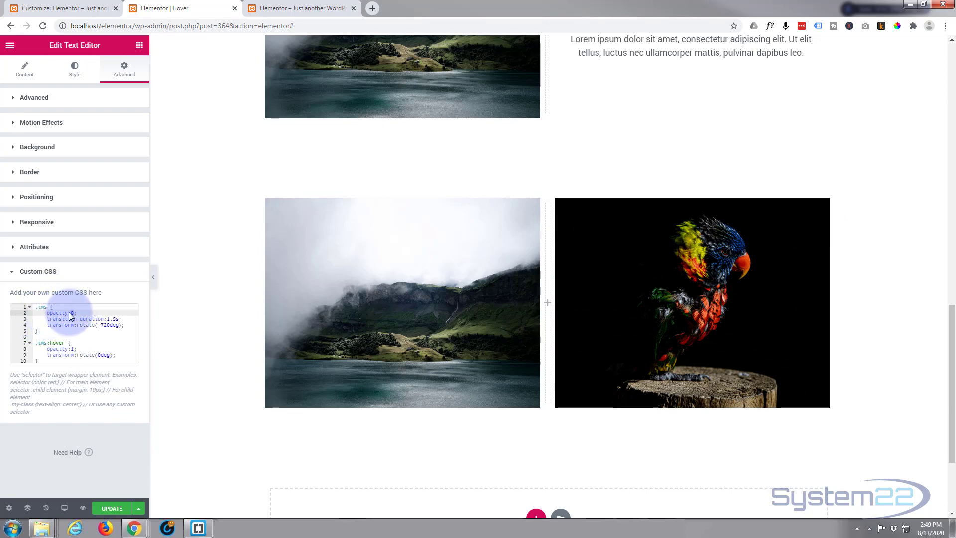
pyautogui.write('1')
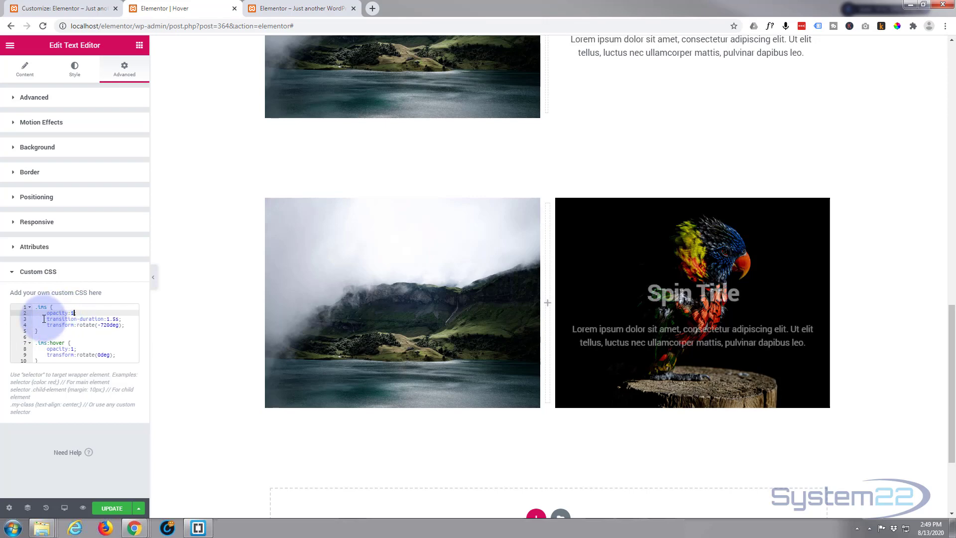
pyautogui.doubleClick(73, 348)
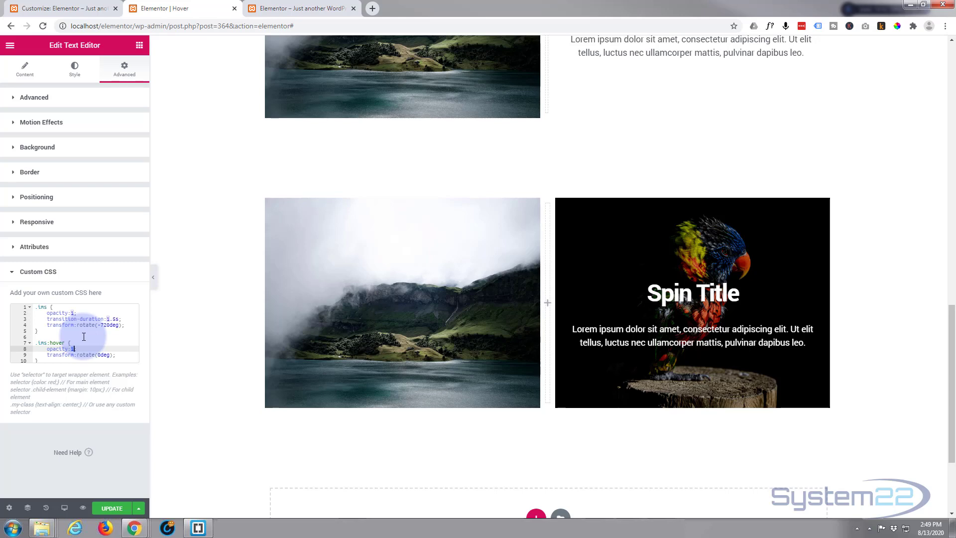
pyautogui.write('0')
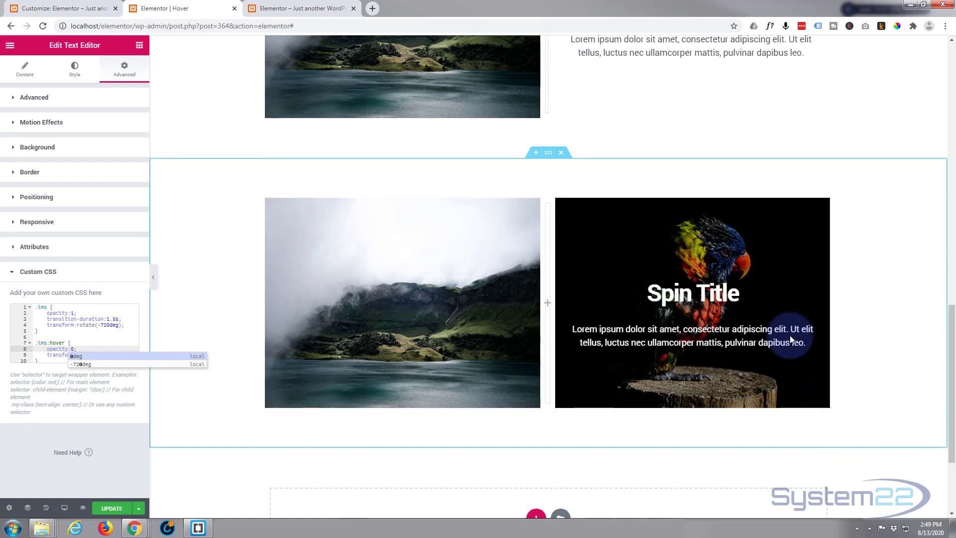
# Set the parrot column text widget's normal background color to solid white, rgba(255, 255, 255, 1)
pyautogui.click(15, 149)
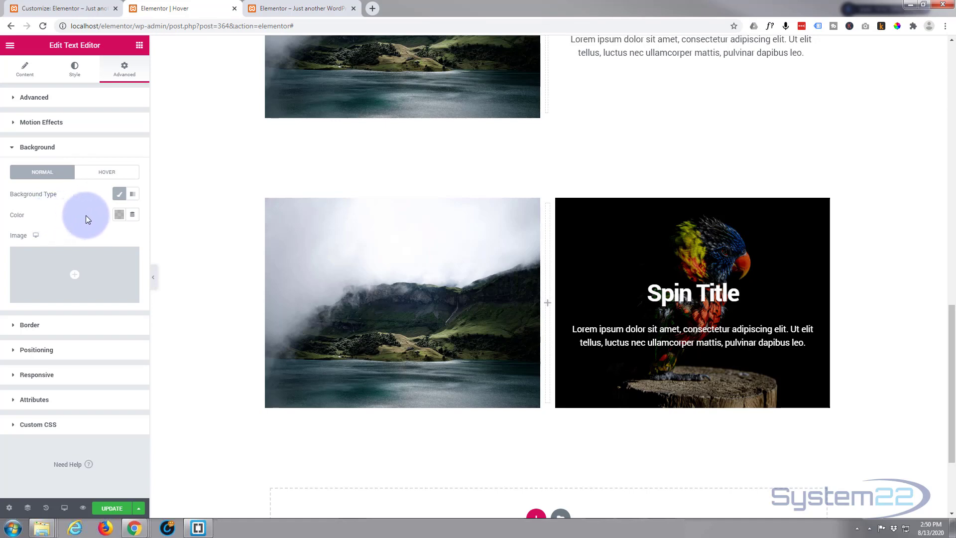
pyautogui.click(119, 215)
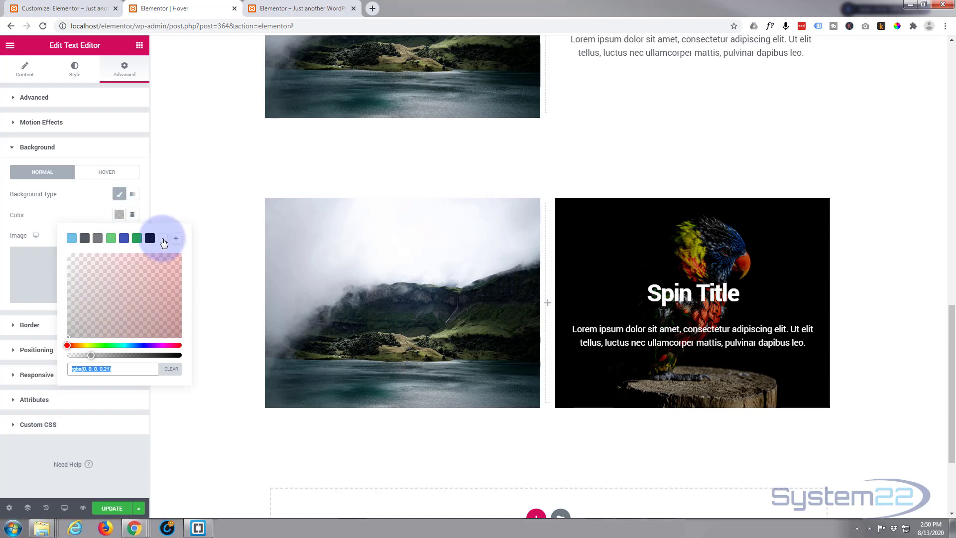
pyautogui.click(163, 238)
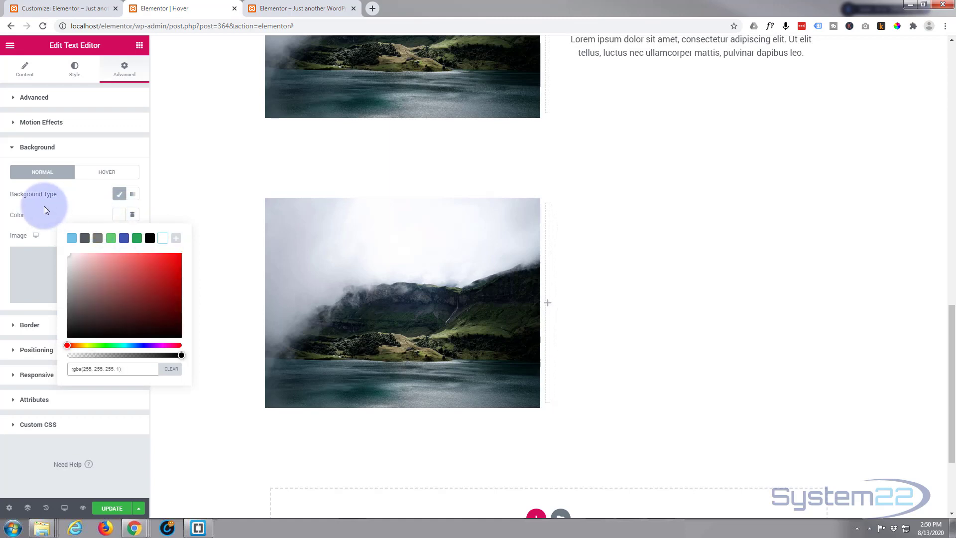
pyautogui.click(75, 209)
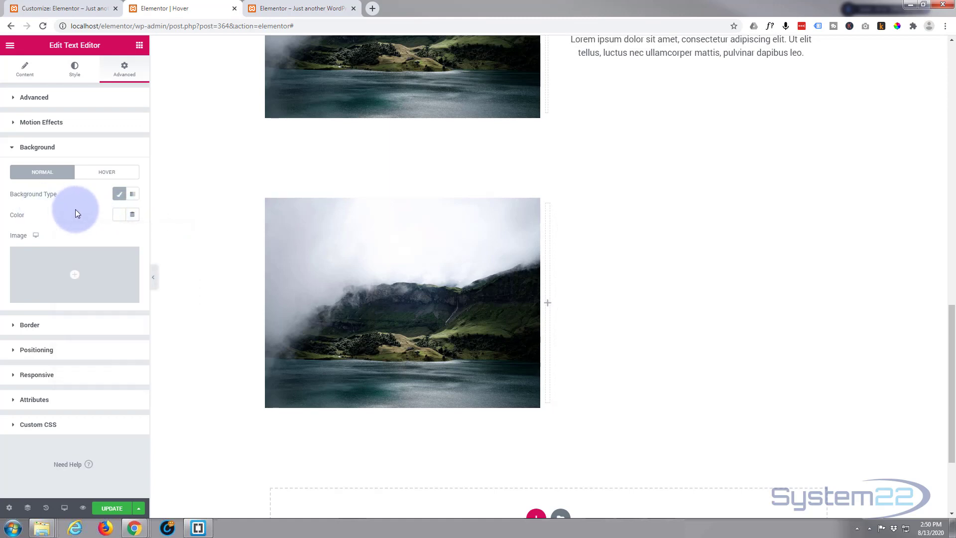
# Set the Spin Title text over the parrot to dark grey #54595F and preview the hover spin on both columns
pyautogui.click(75, 72)
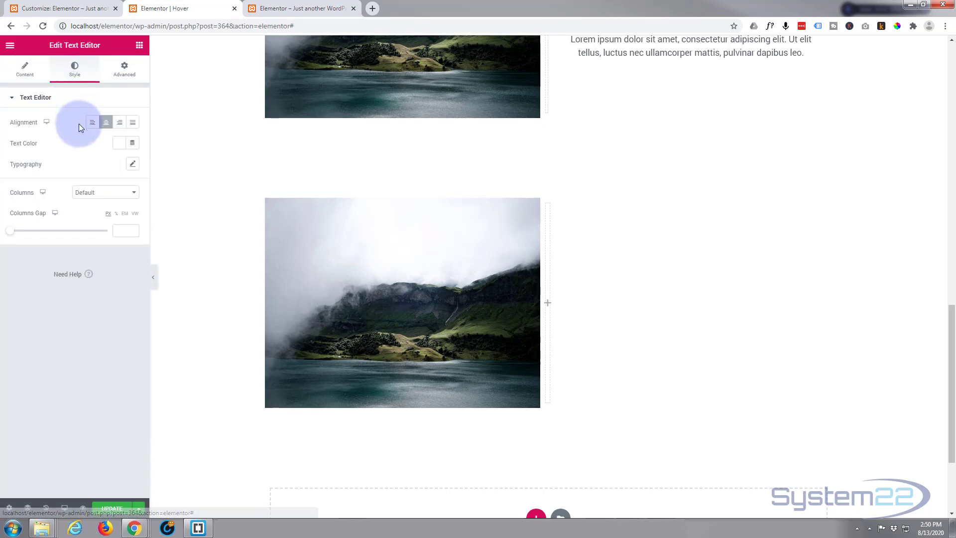
pyautogui.click(118, 149)
pyautogui.click(85, 167)
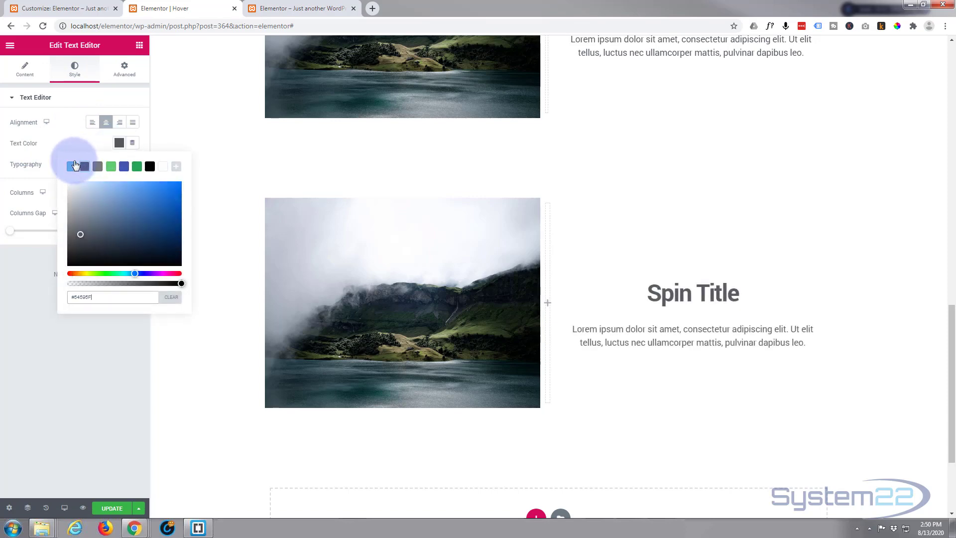
pyautogui.moveTo(737, 301)
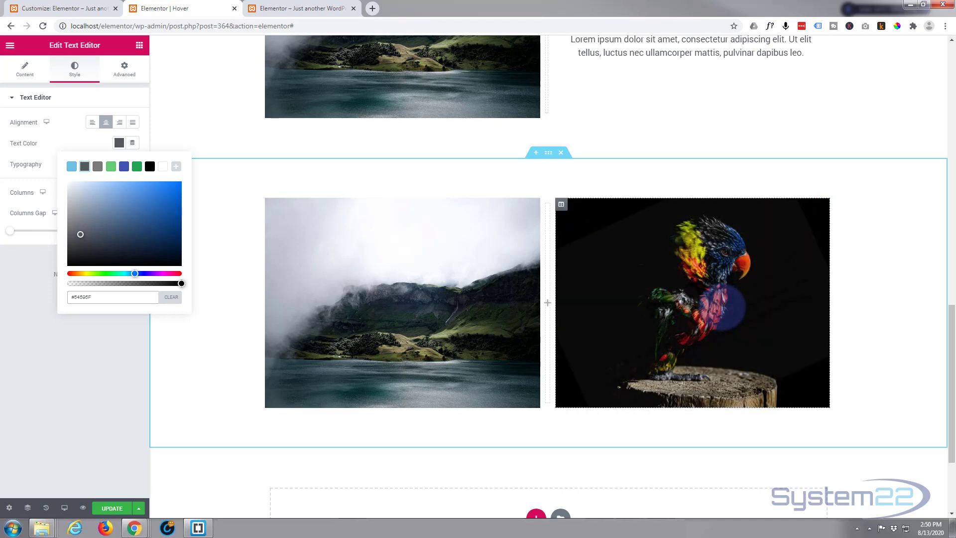
pyautogui.moveTo(372, 326)
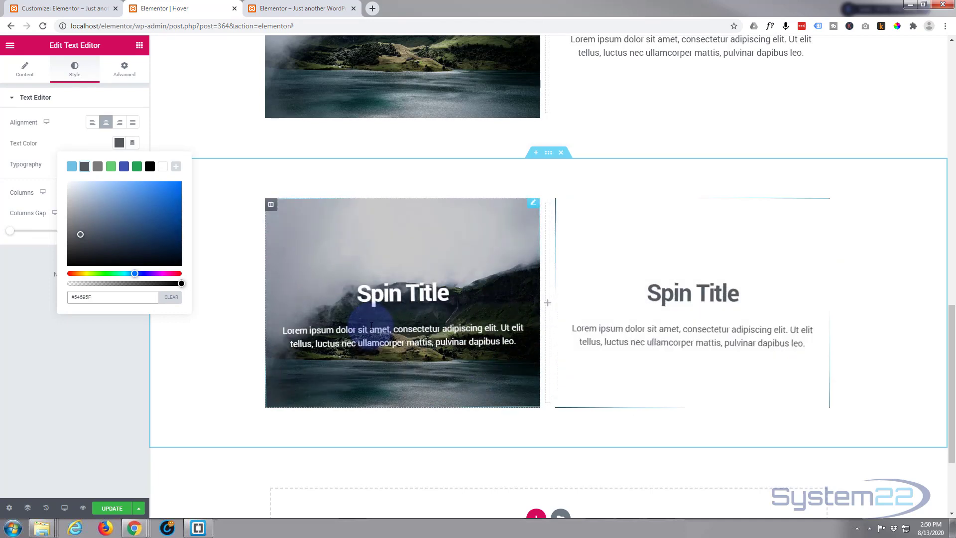
pyautogui.click(18, 275)
# Update the page, open its preview and test the hover spin on the landscape and parrot columns
pyautogui.click(107, 508)
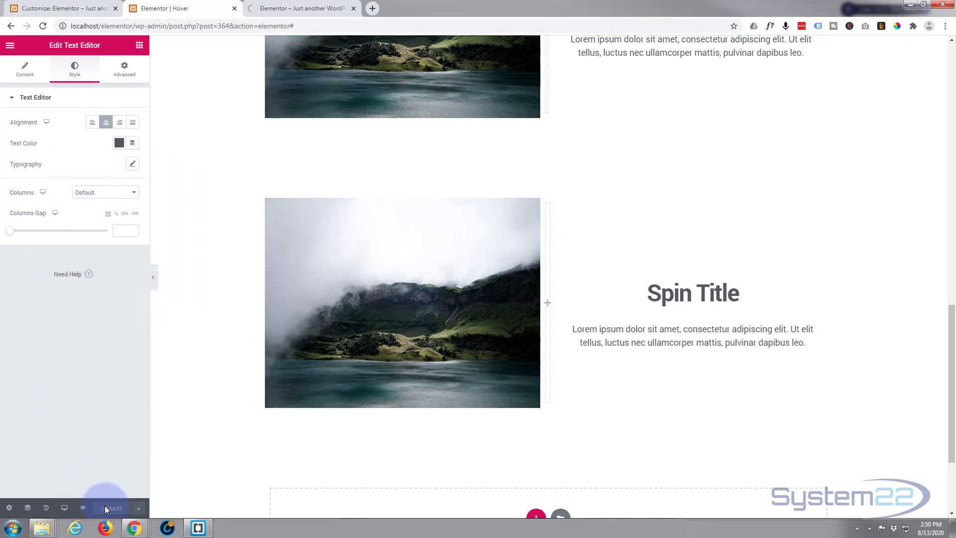
pyautogui.click(84, 508)
pyautogui.click(84, 507)
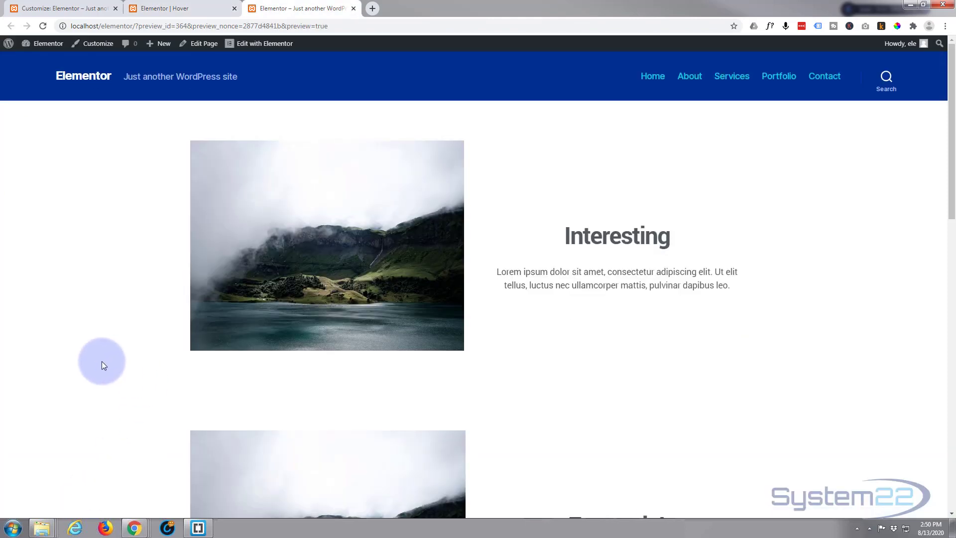
pyautogui.scroll(-8, 102, 361)
pyautogui.scroll(-8, 101, 361)
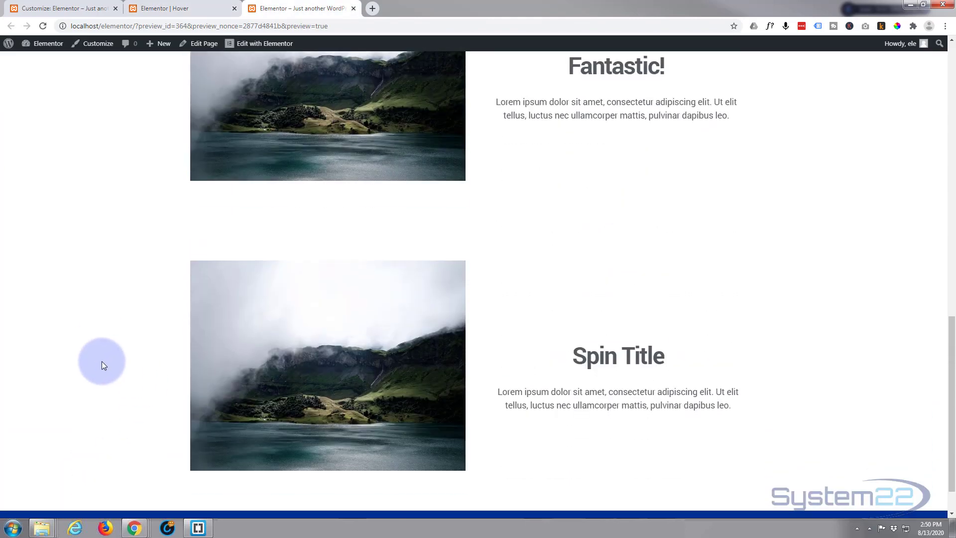
pyautogui.moveTo(257, 341)
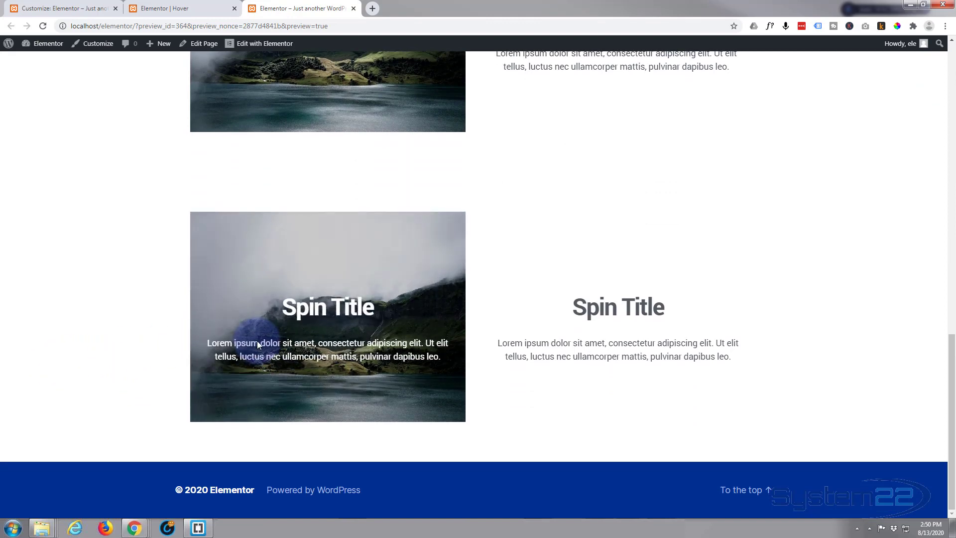
pyautogui.moveTo(586, 354)
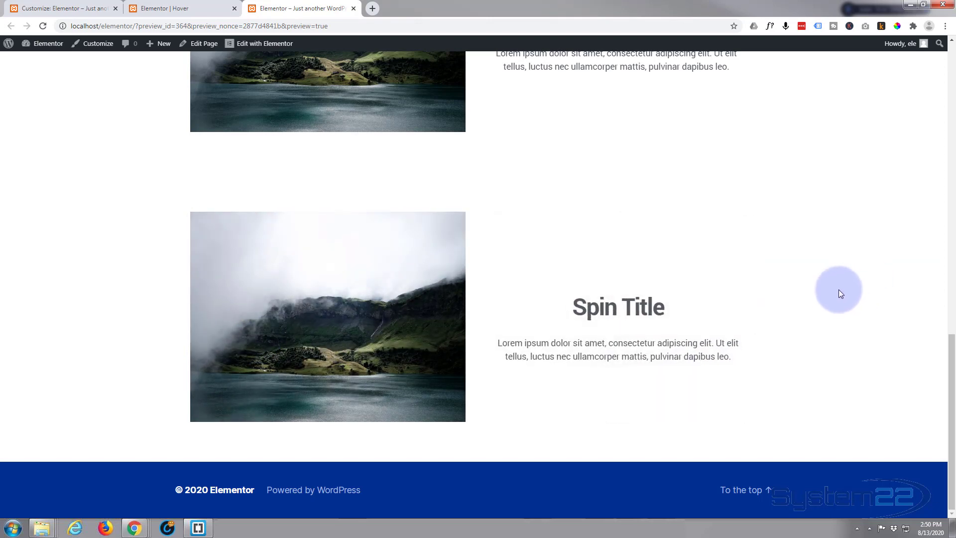
pyautogui.moveTo(653, 321)
pyautogui.moveTo(373, 325)
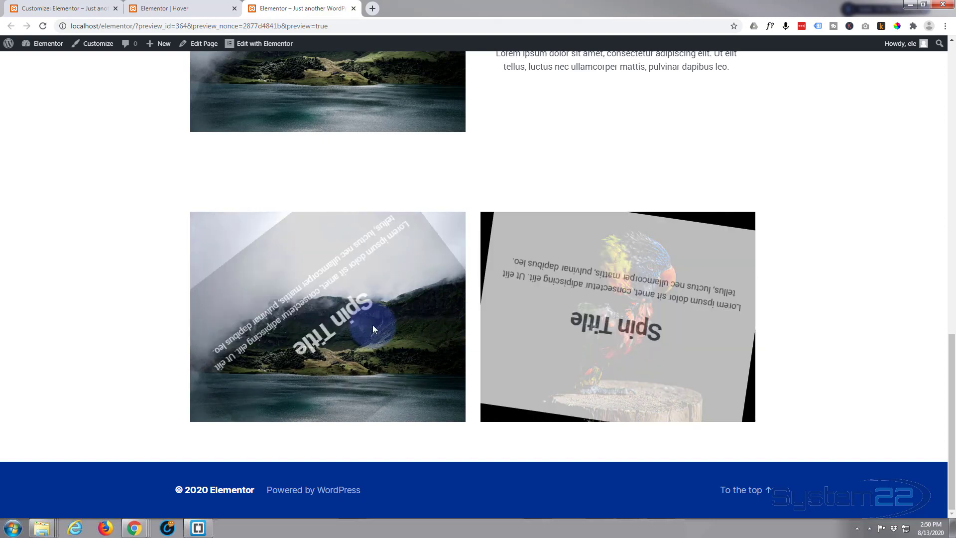